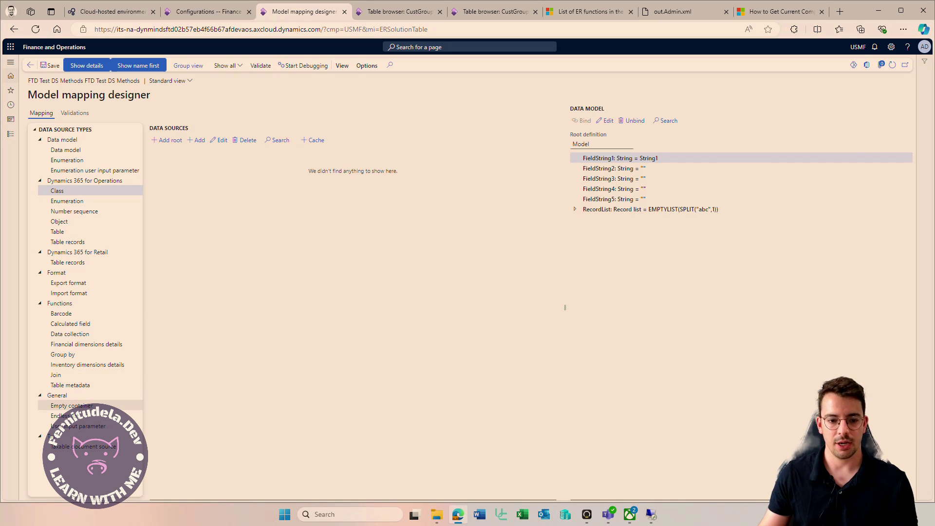
Step: Add a root-level empty container named InstanceObjects to the data sources
left_click(73, 406)
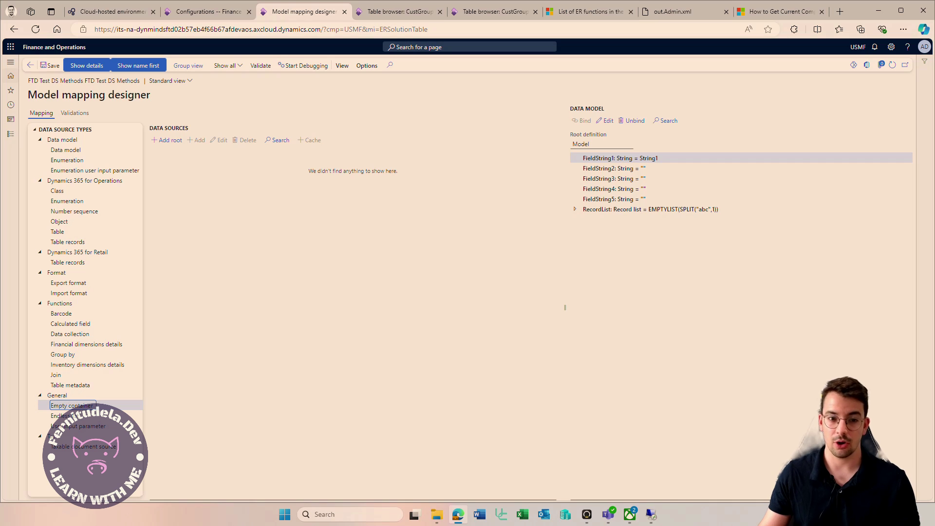
left_click(168, 139)
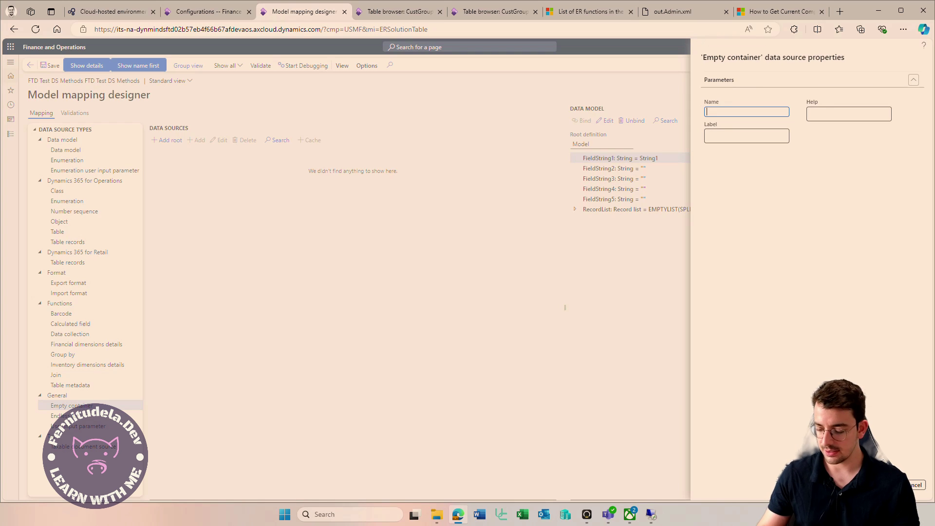
type("Instatis")
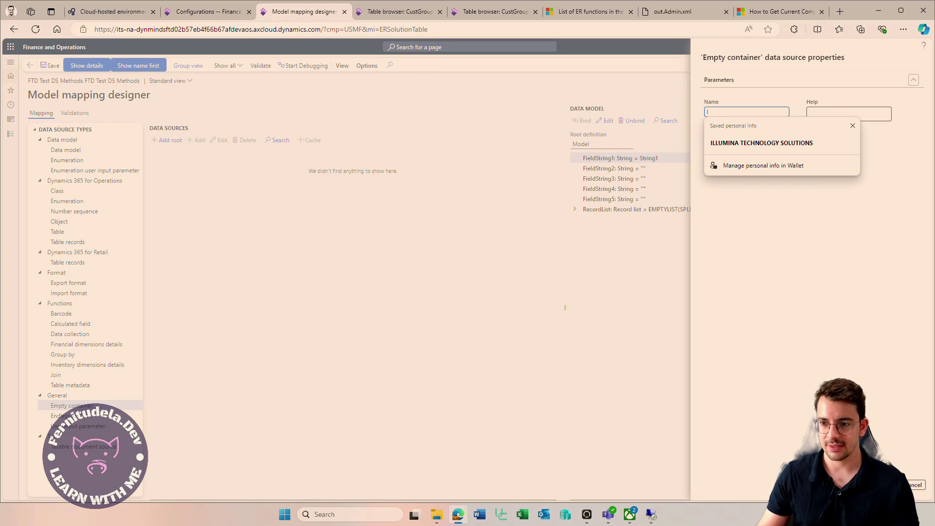
key("BackSpace")
key("BackSpace")
key("BackSpace")
type("nceObej")
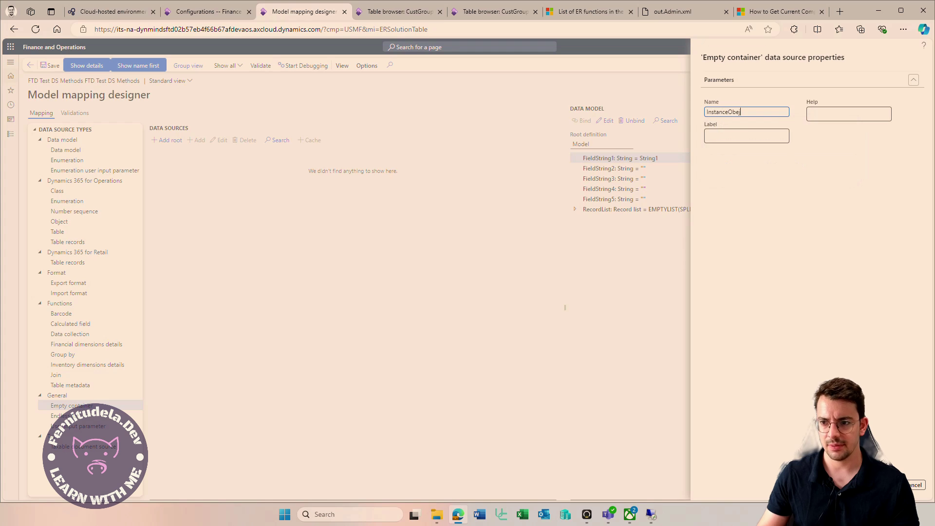
key("BackSpace")
key("BackSpace")
type("jects")
key("Return")
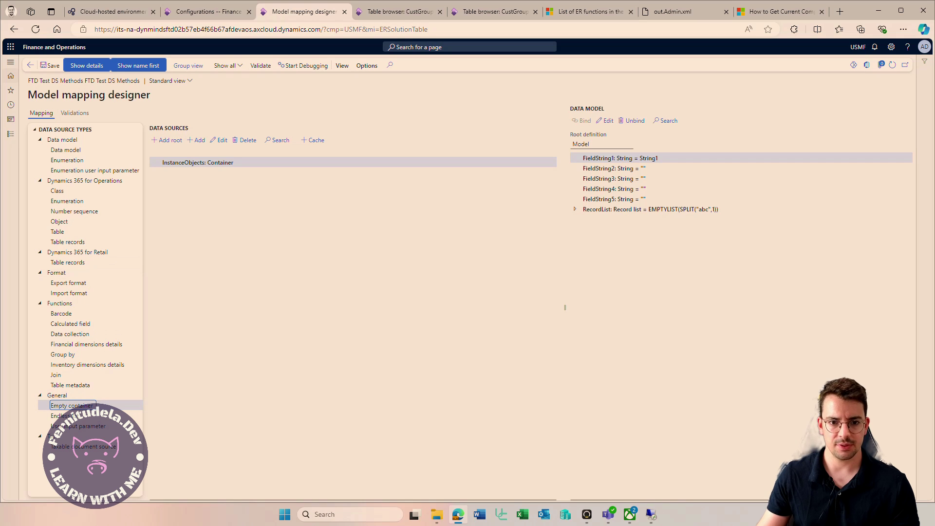
Step: Add a second root-level empty container named StaticObjects to the data sources
left_click(167, 141)
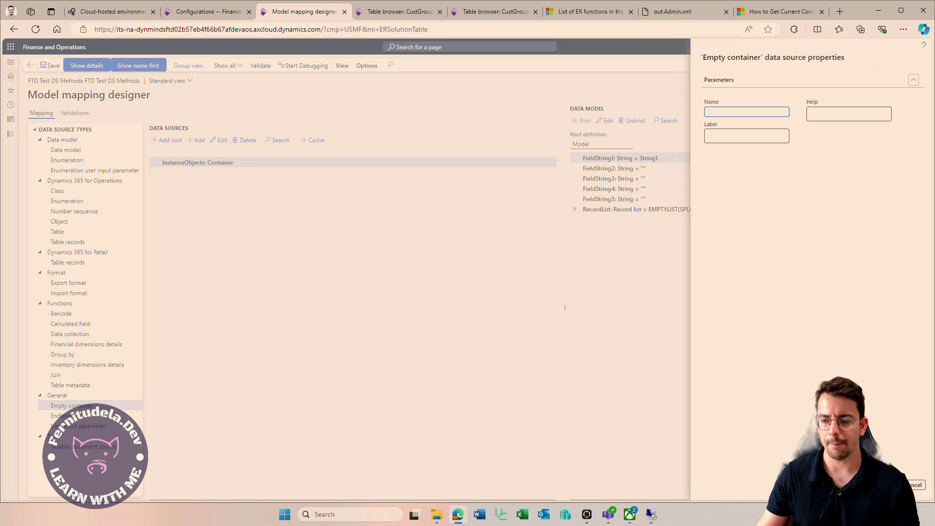
type("Es")
key("BackSpace")
key("BackSpace")
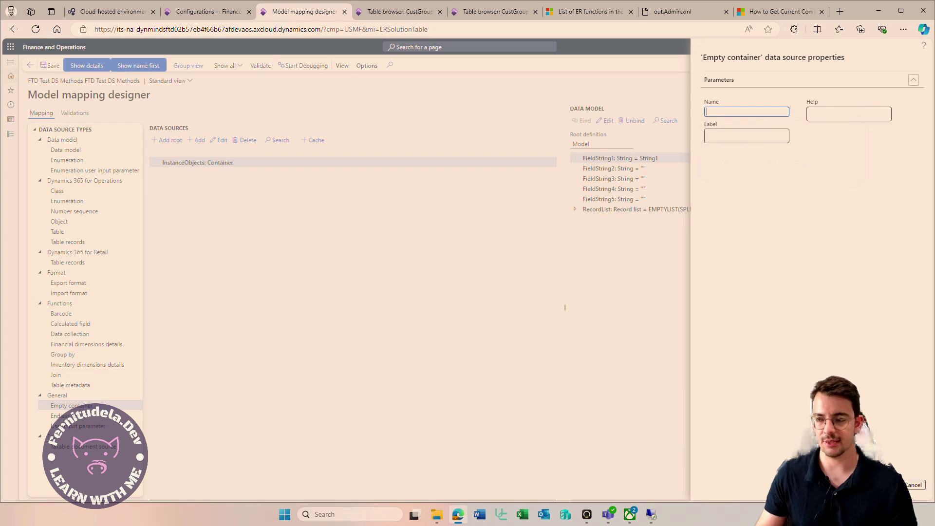
type("StaticObjects")
key("Return")
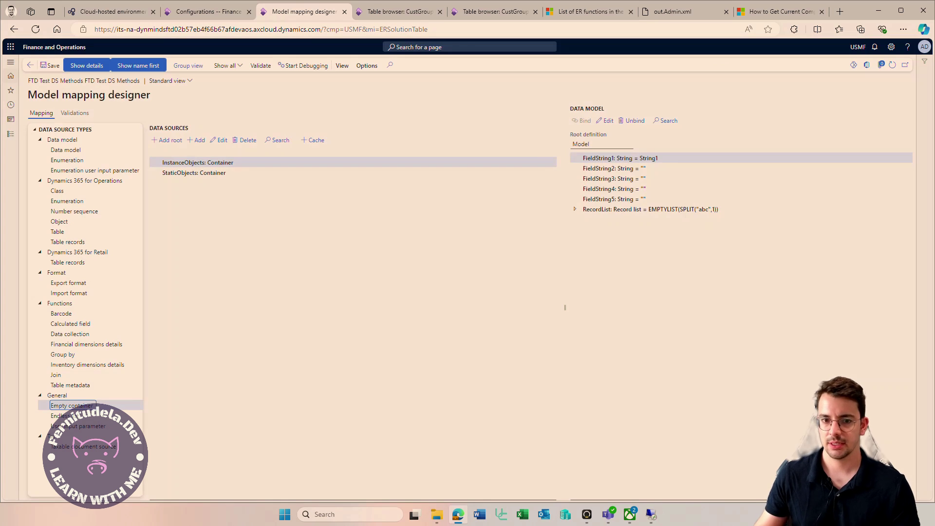
left_click(198, 162)
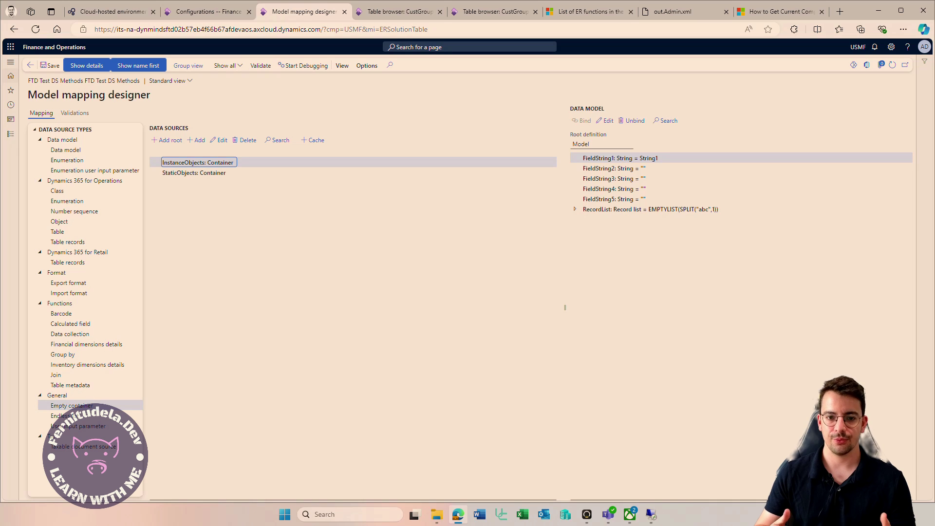
left_click(68, 242)
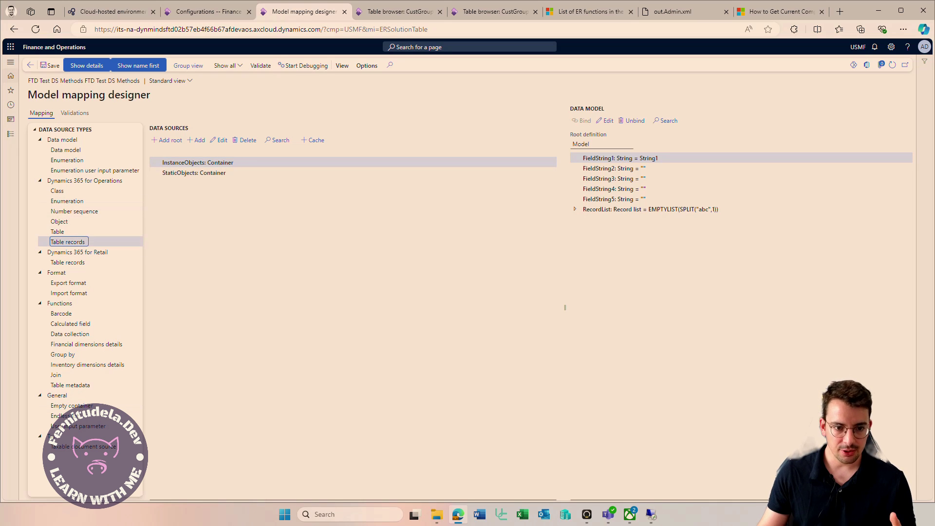
left_click(57, 231)
left_click(67, 242)
left_click(57, 231)
left_click(68, 243)
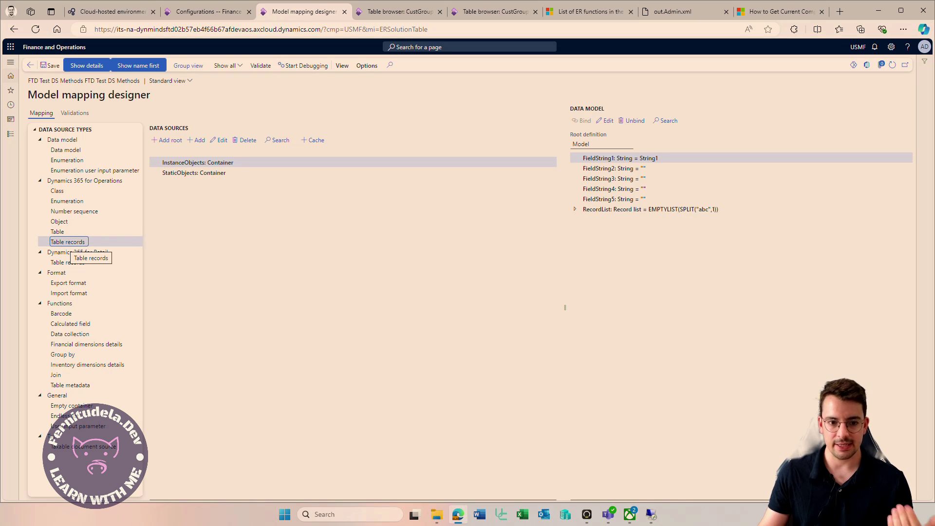
left_click_drag(50, 242, 85, 242)
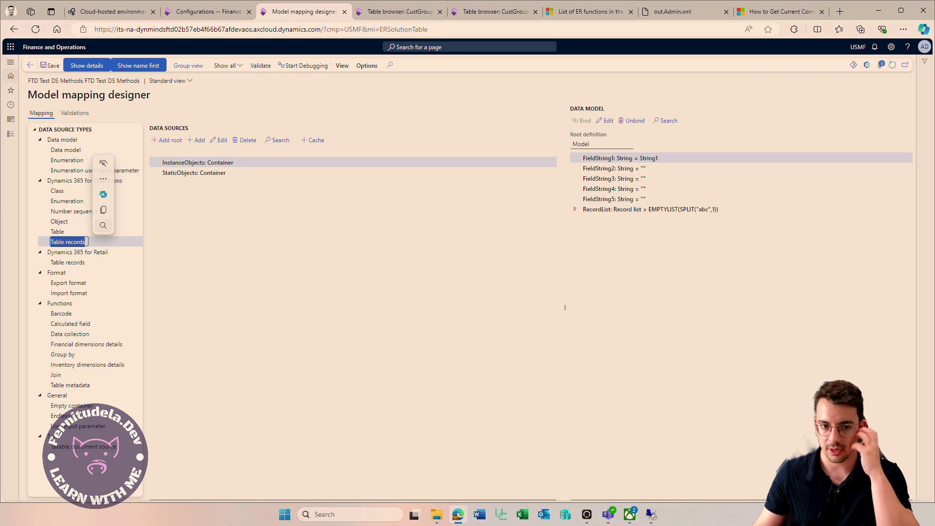
left_click(57, 231)
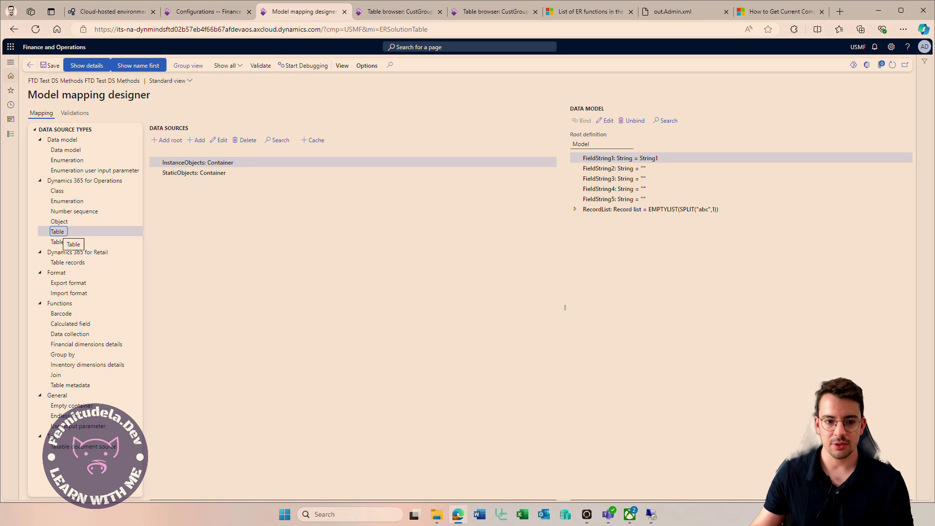
Step: Add a Table data source named CustGroup inside the StaticObjects container, based on the CustGroup table
left_click(194, 173)
left_click(57, 232)
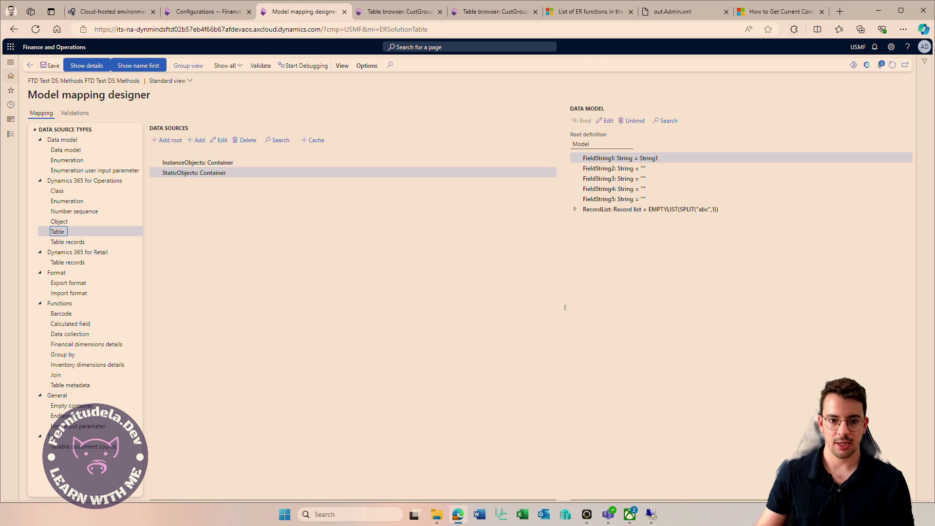
left_click(196, 140)
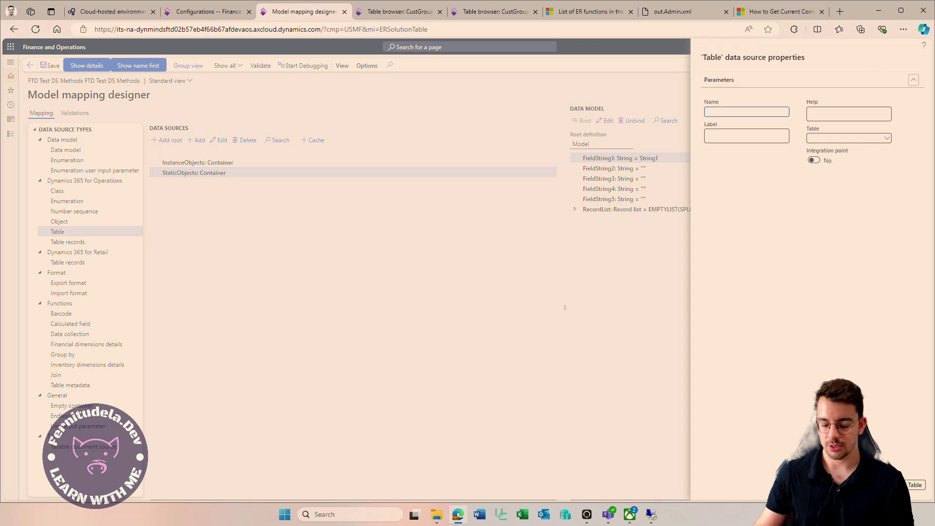
type("CustGro")
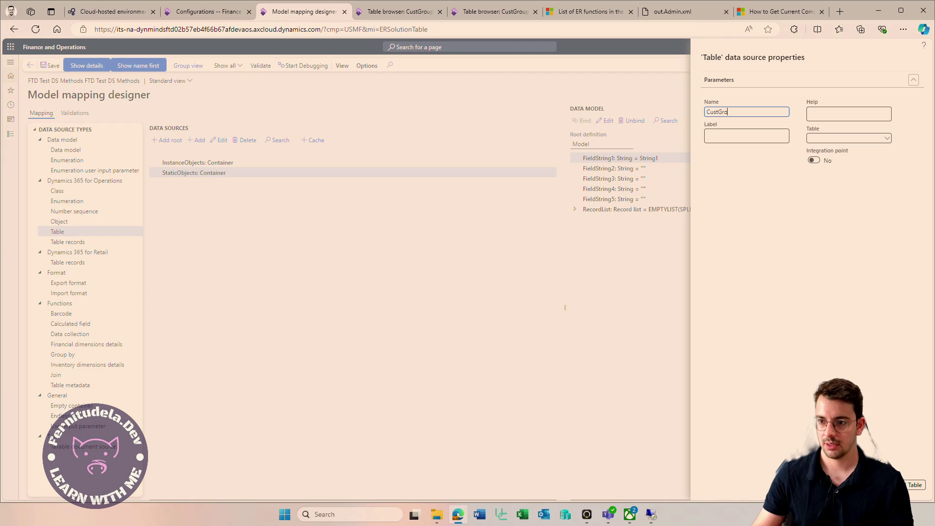
type("upCustGrou")
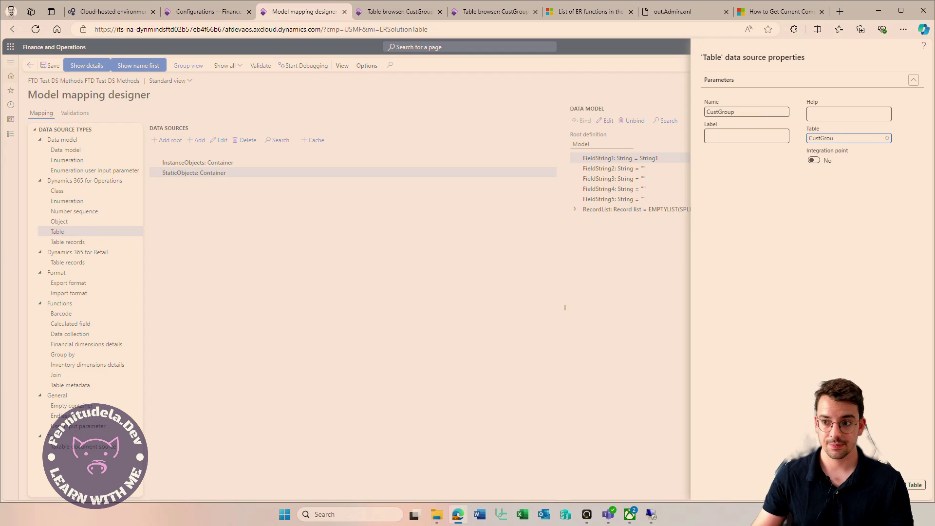
type("p")
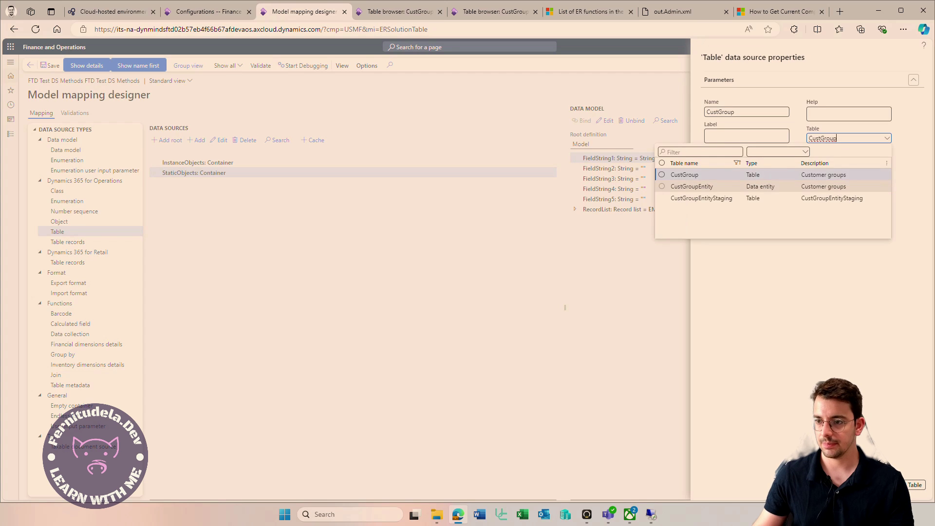
key("Return")
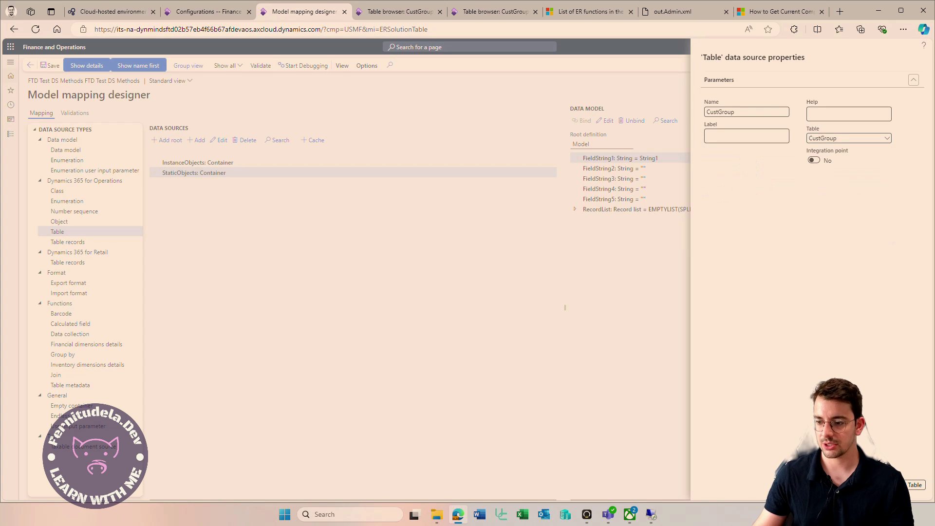
left_click(830, 485)
Step: Expand StaticObjects and its CustGroup table and go through the static methods it offers
left_click(155, 173)
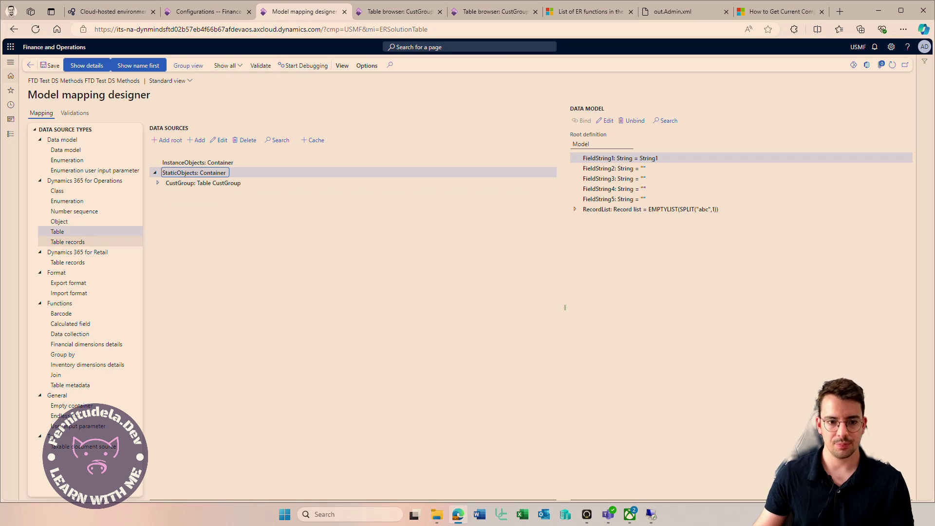
left_click(157, 183)
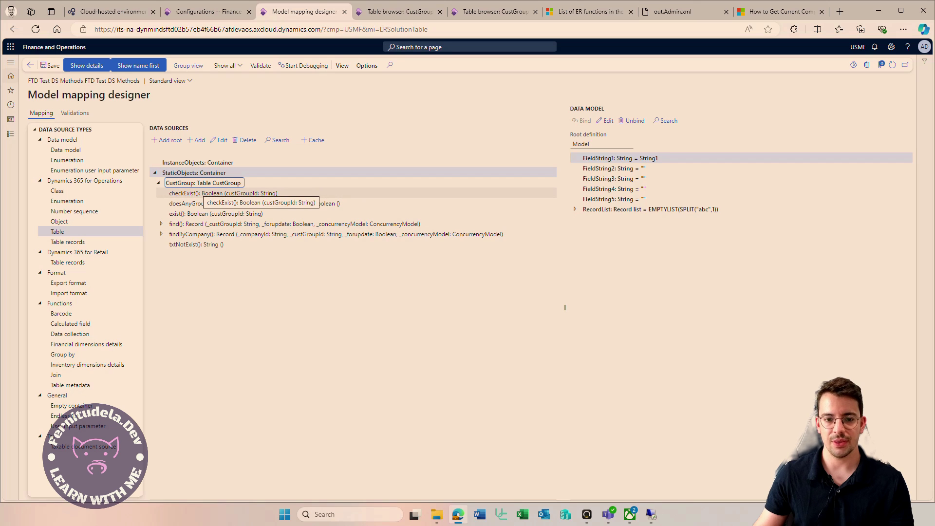
key("Down")
key("Down")
key("Down")
key("Down")
key("Down")
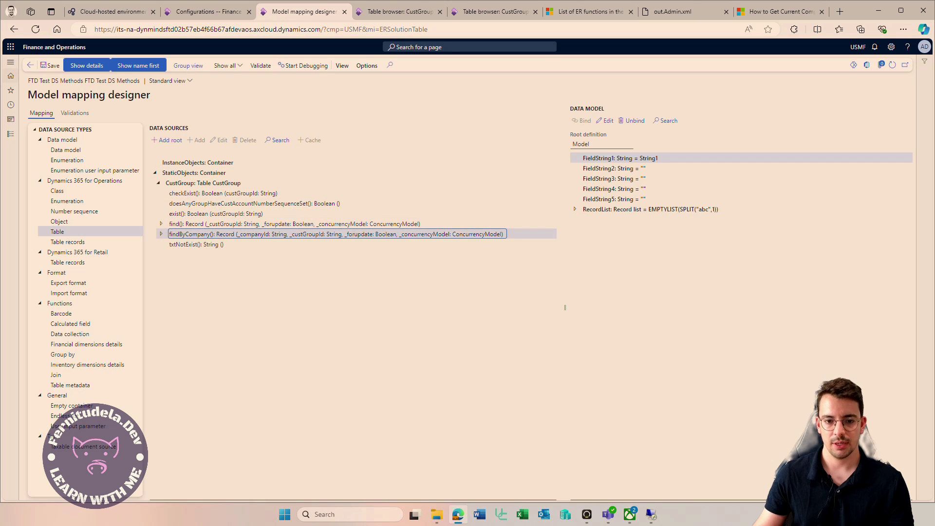
key("Down")
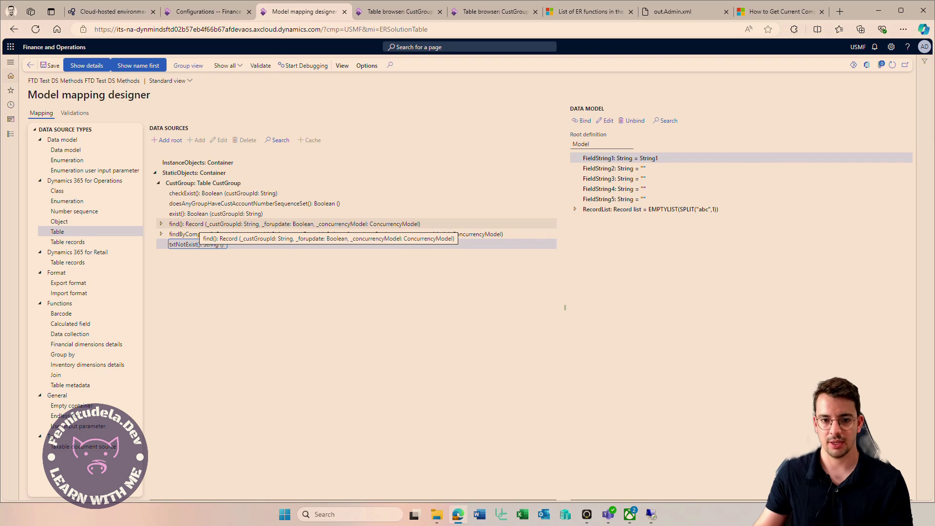
Step: Add a Table records data source named CustGroup inside the InstanceObjects container, based on the CustGroup table
left_click(198, 163)
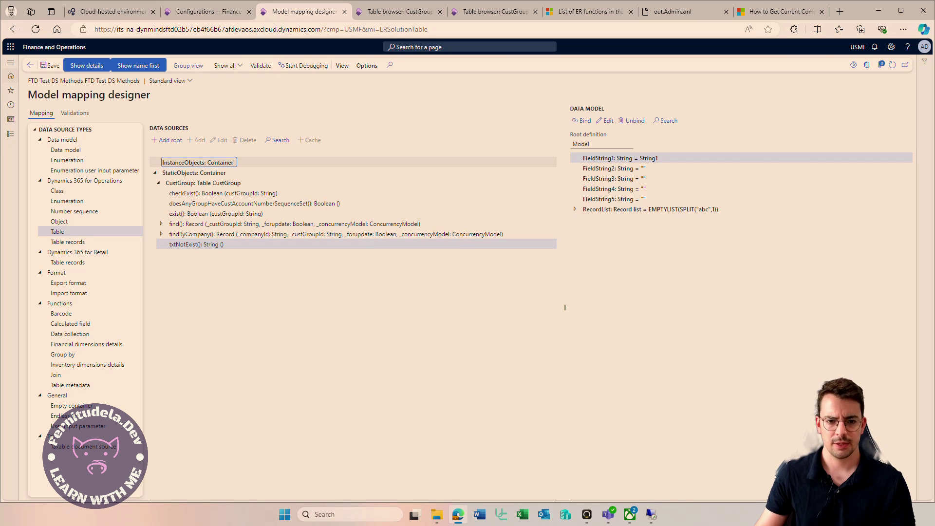
left_click(67, 242)
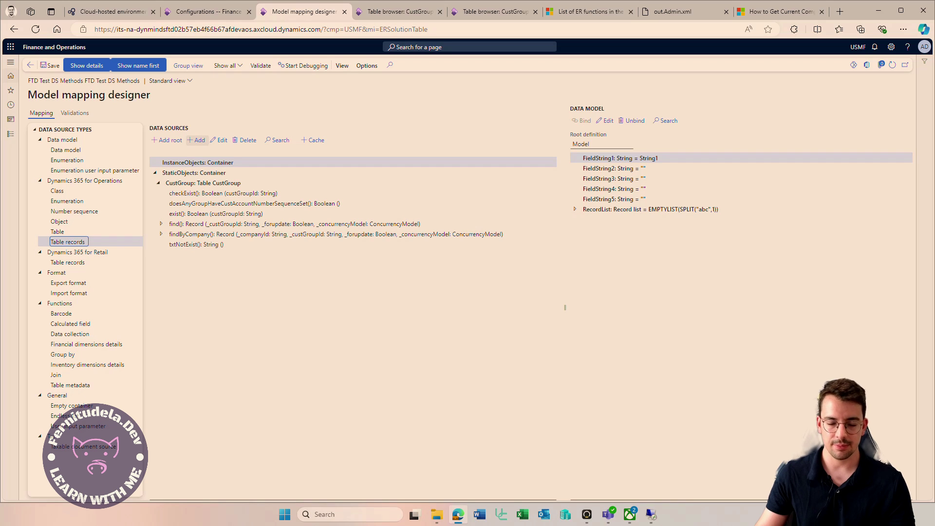
left_click(198, 139)
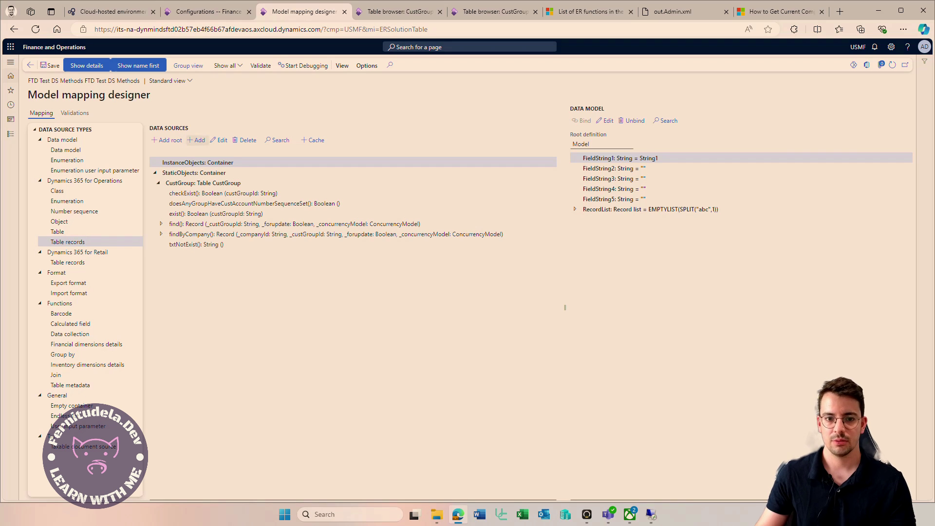
left_click(846, 112)
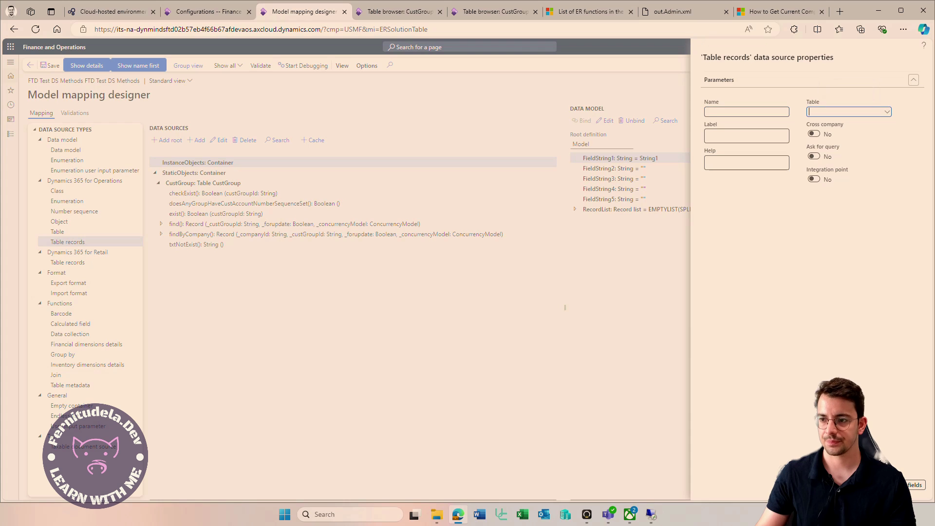
type("CustGroup")
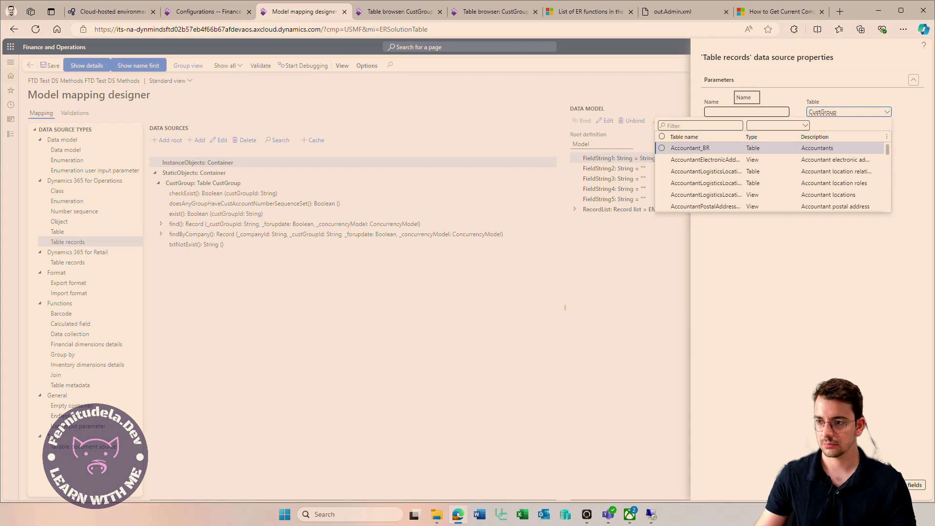
left_click(746, 112)
type("Cust")
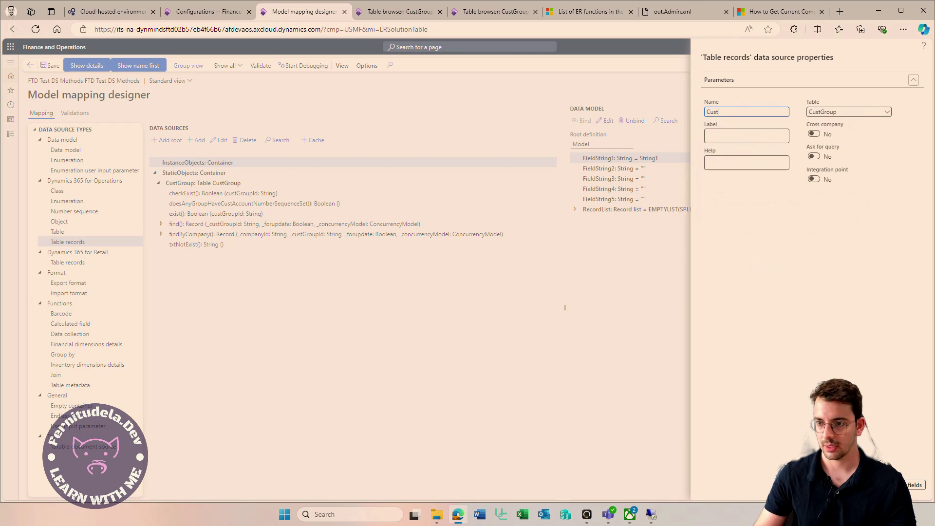
type("Group")
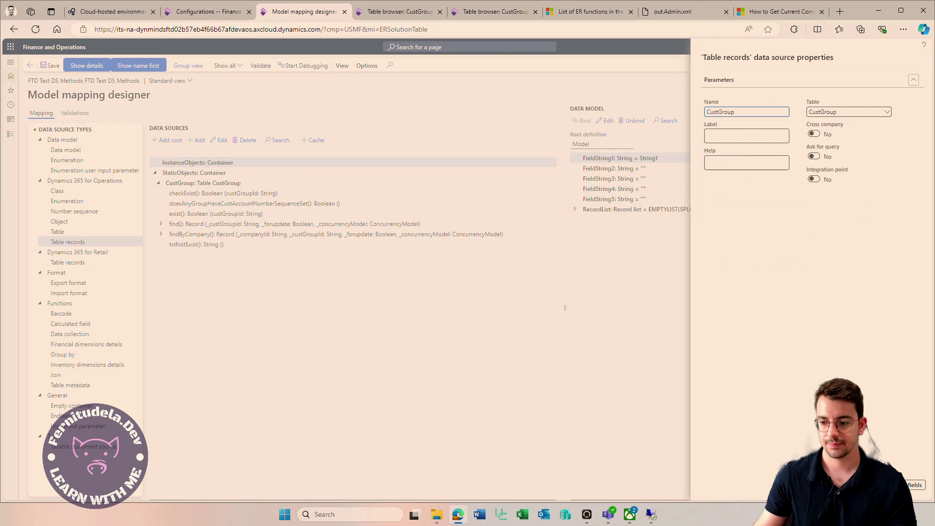
key("Return")
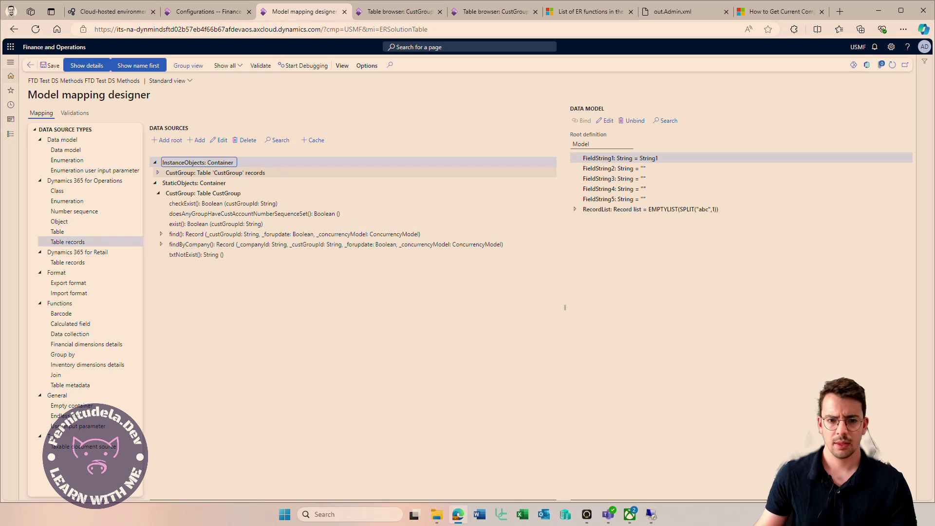
Step: Expand the CustGroup table records under InstanceObjects and examine their fields and instance methods
left_click(158, 173)
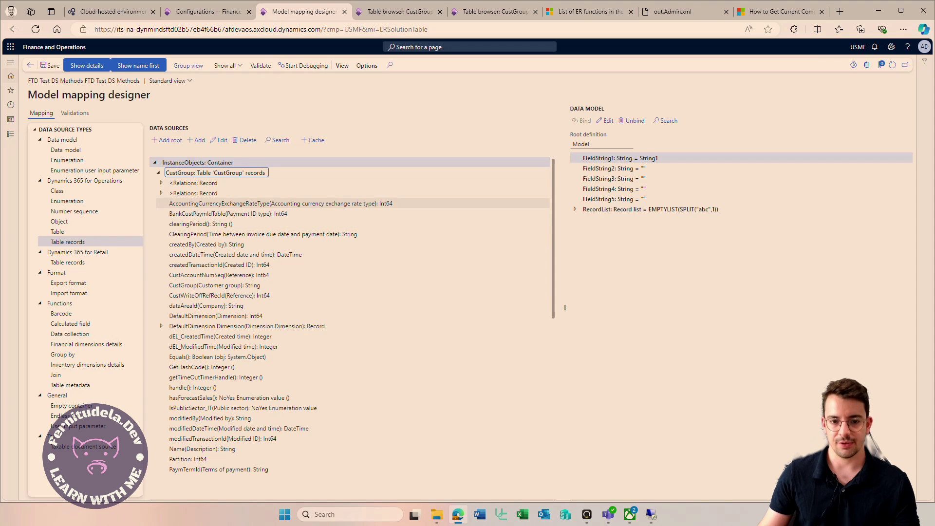
scroll(263, 232, "down", 3)
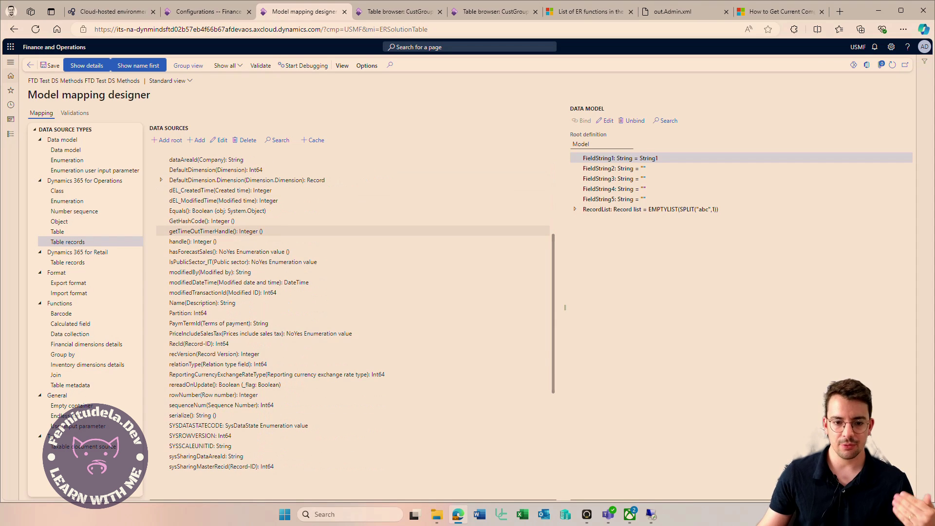
scroll(263, 233, "down", 3)
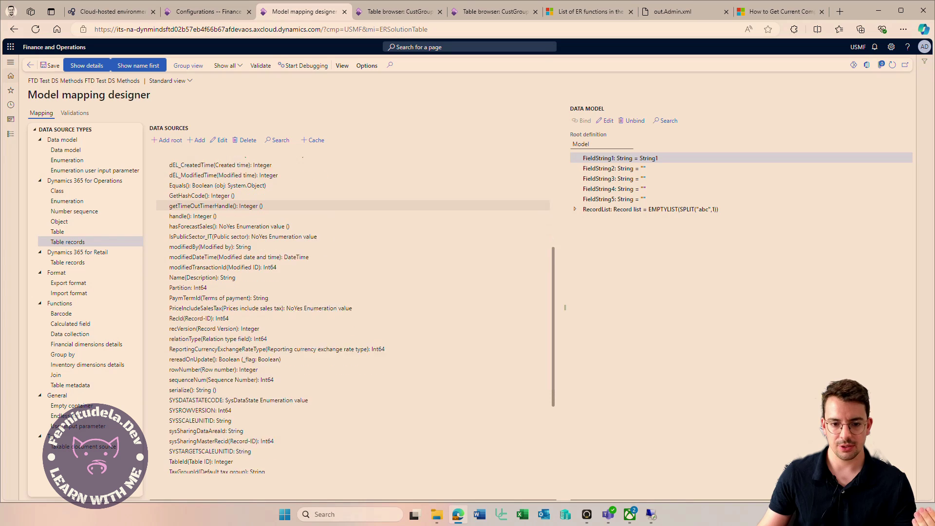
scroll(263, 244, "up", 4)
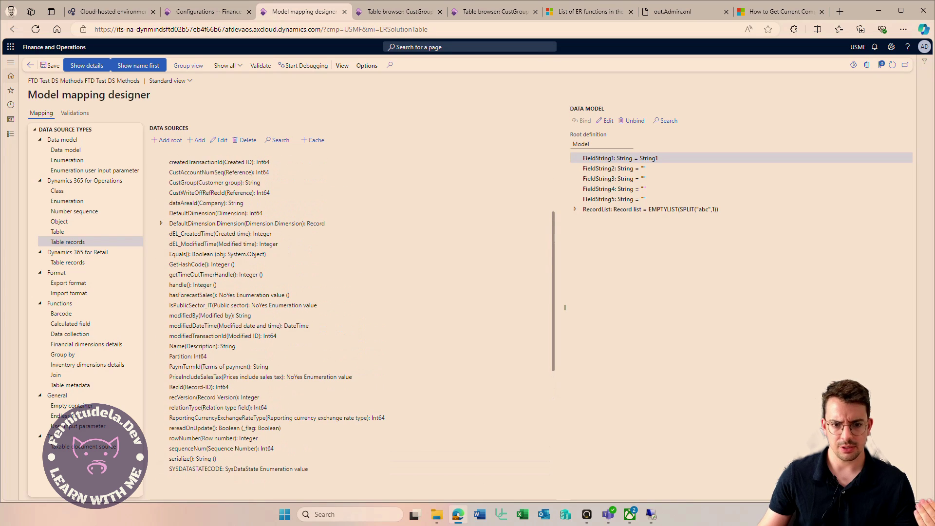
Step: Examine the clearingPeriod() instance method of the CustGroup table records under InstanceObjects and collapse the record source
scroll(220, 346, "up", 1)
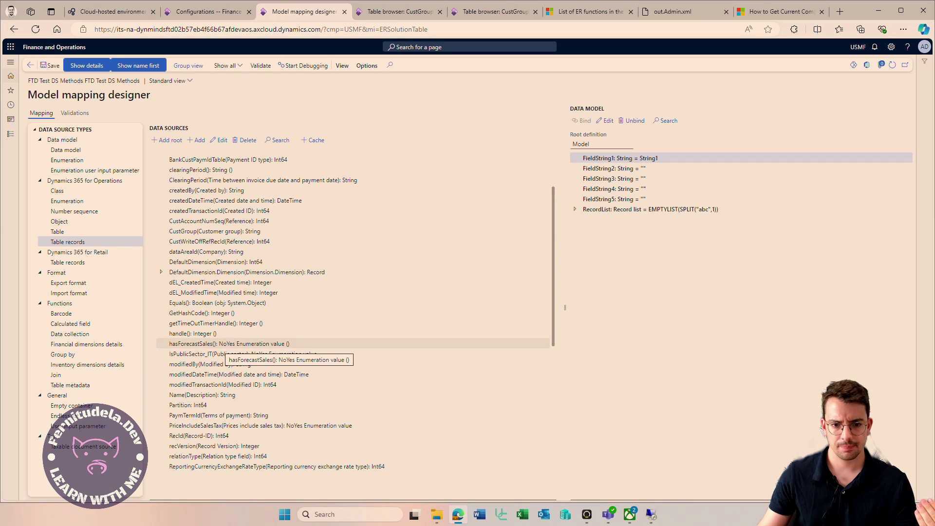
scroll(222, 343, "up", 1)
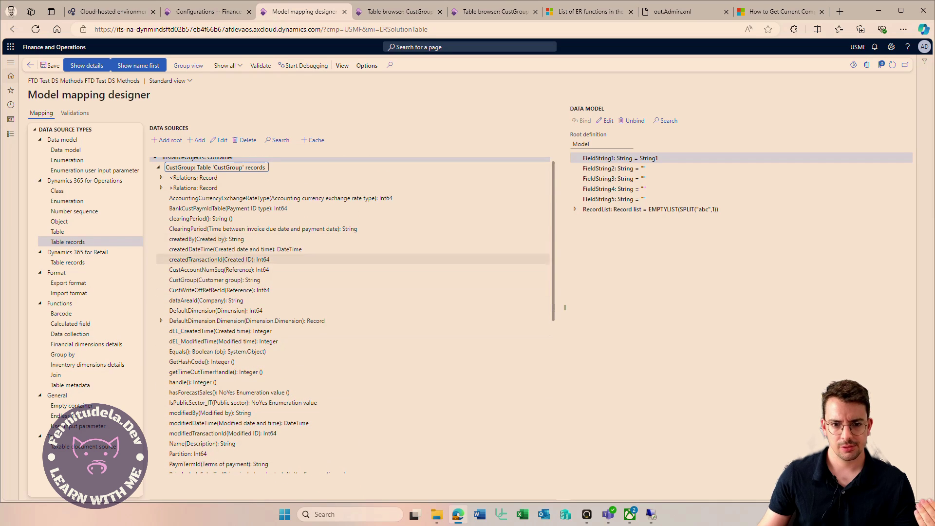
left_click(210, 219)
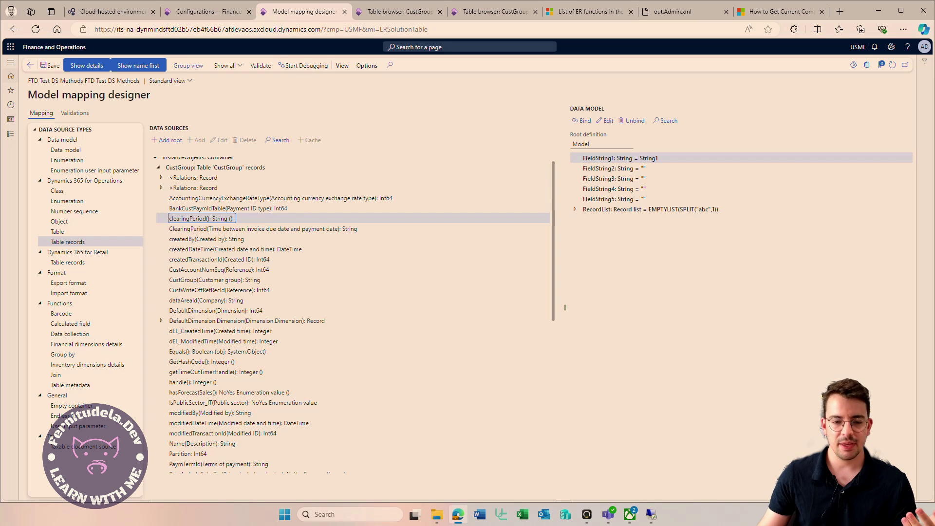
scroll(273, 233, "up", 1)
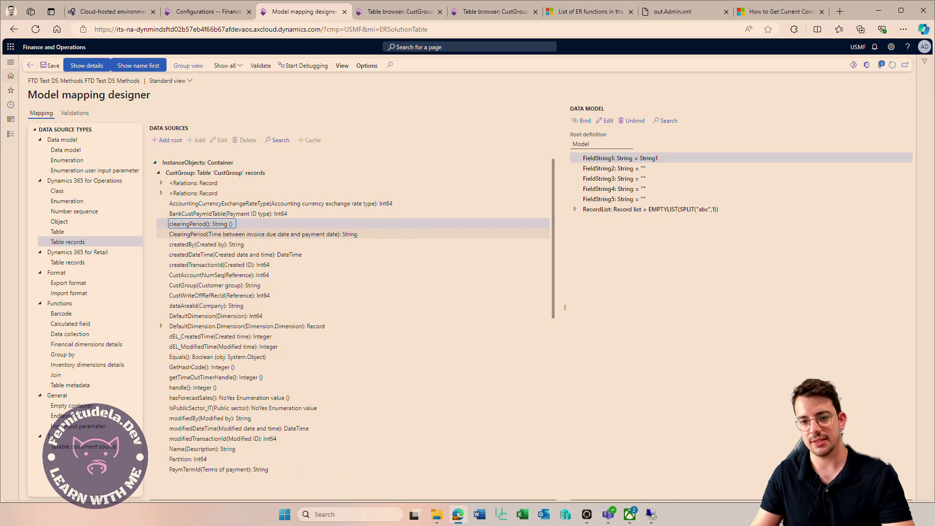
left_click(159, 173)
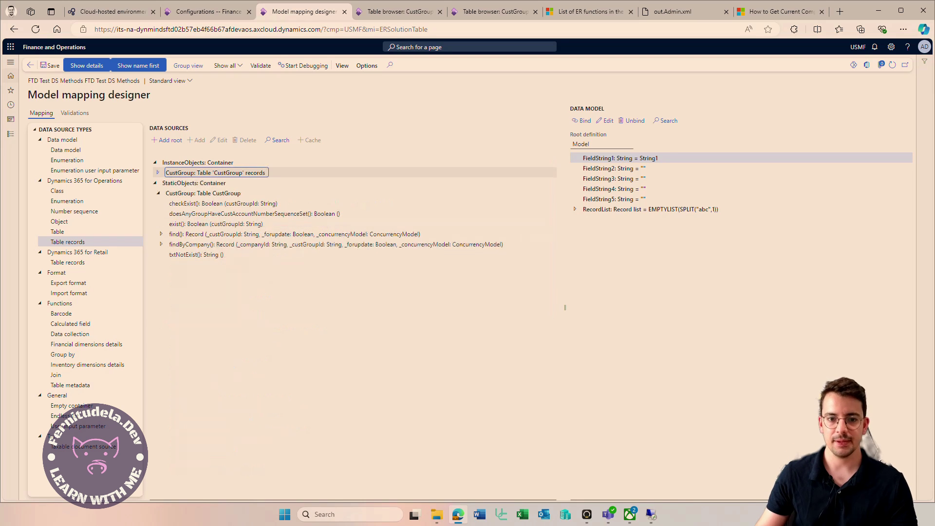
Step: Go through the static methods of the CustGroup table under StaticObjects down to findByCompany()
left_click(158, 194)
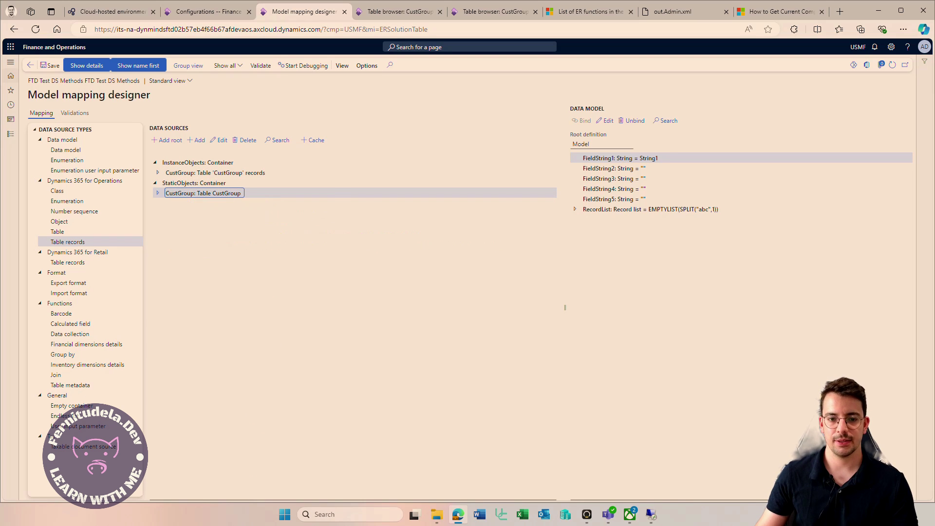
left_click(158, 194)
key("Down")
key("Down")
key("Down")
key("Down")
key("Down")
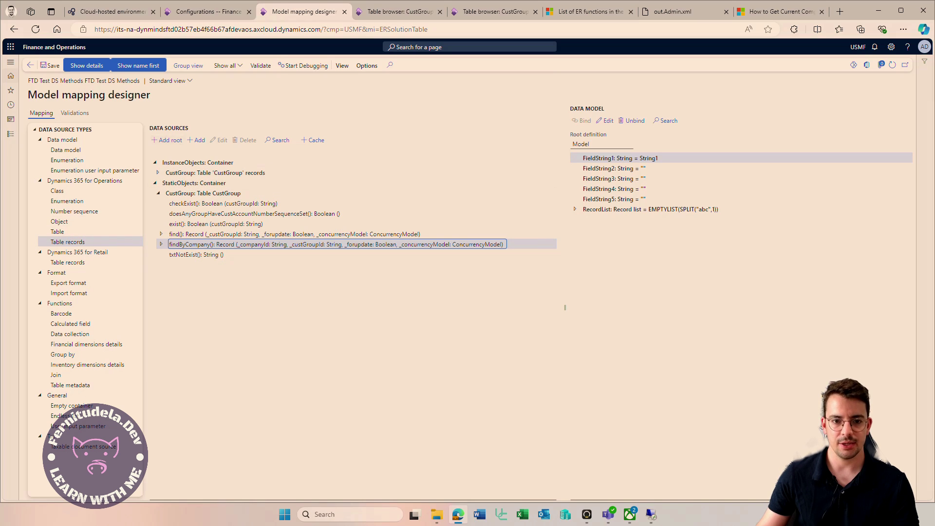
Step: Choose Calculated field as the data source type and check the CustGroup records of companies USMF and USRT in the table browsers
left_click(83, 324)
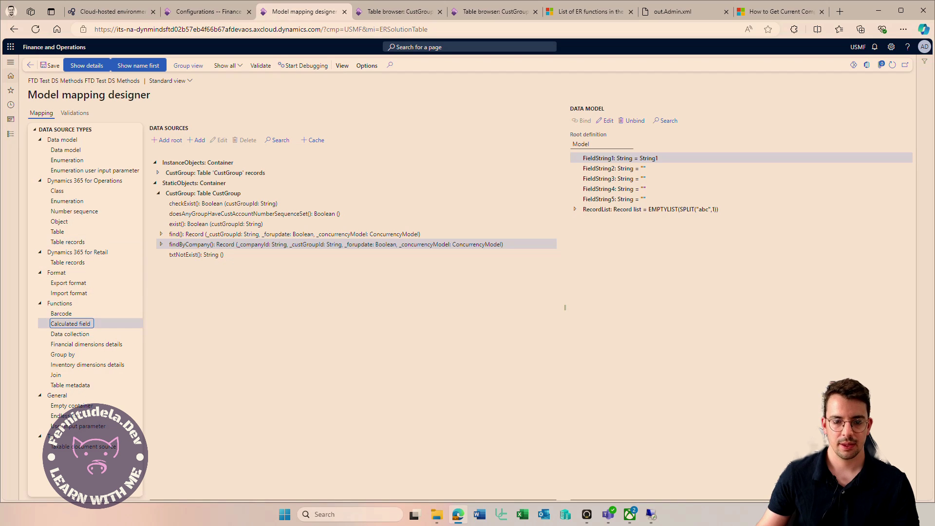
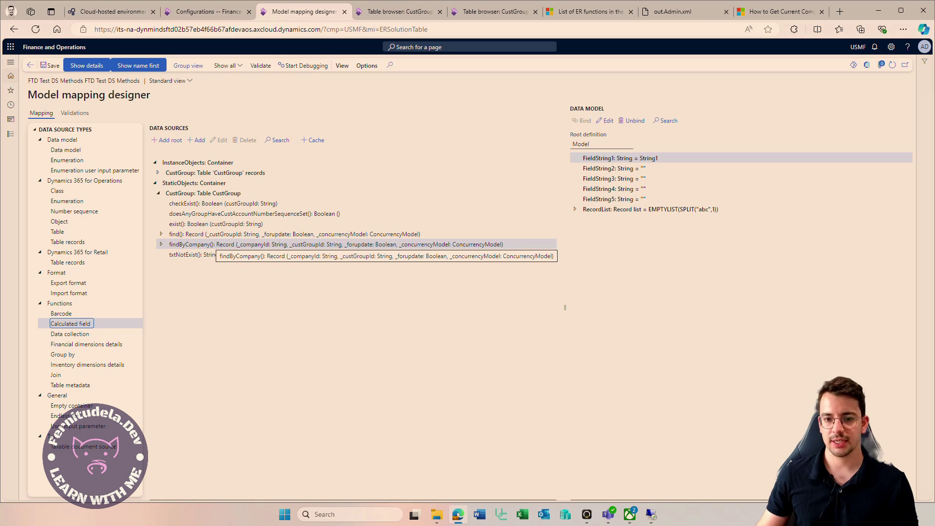
left_click(213, 244)
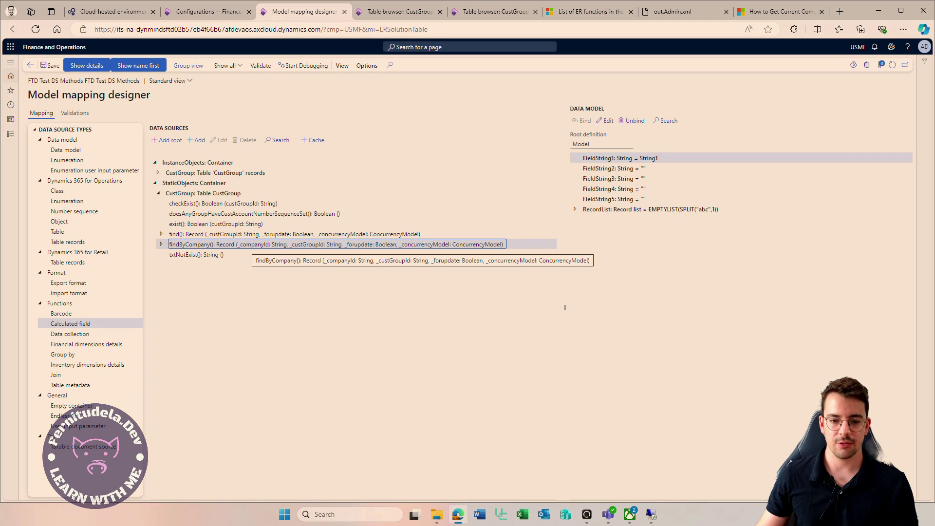
key("ctrl+Tab")
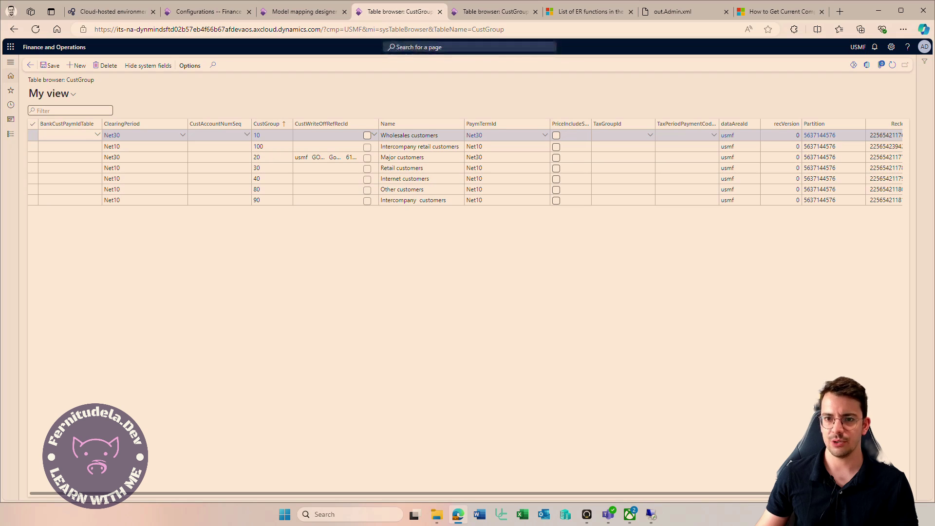
key("ctrl+Tab")
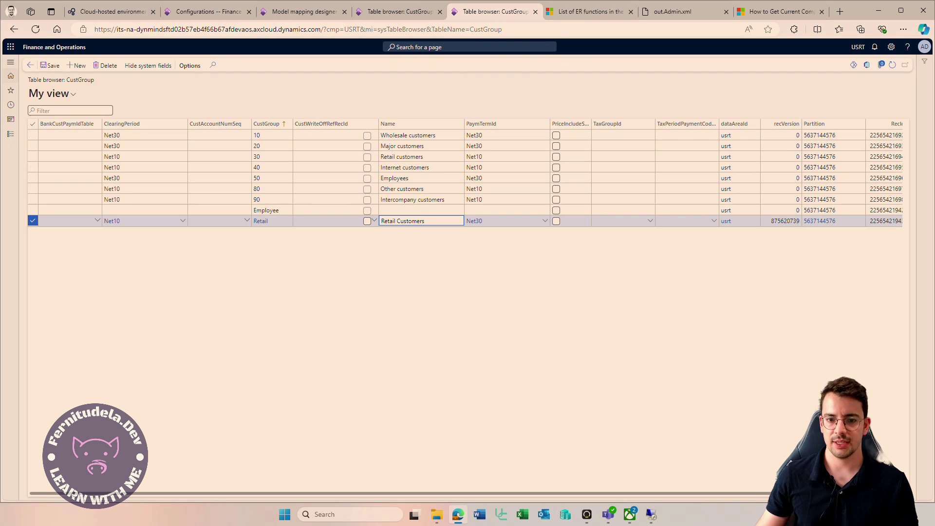
key("ctrl+shift+Tab")
key("ctrl+shift+Tab")
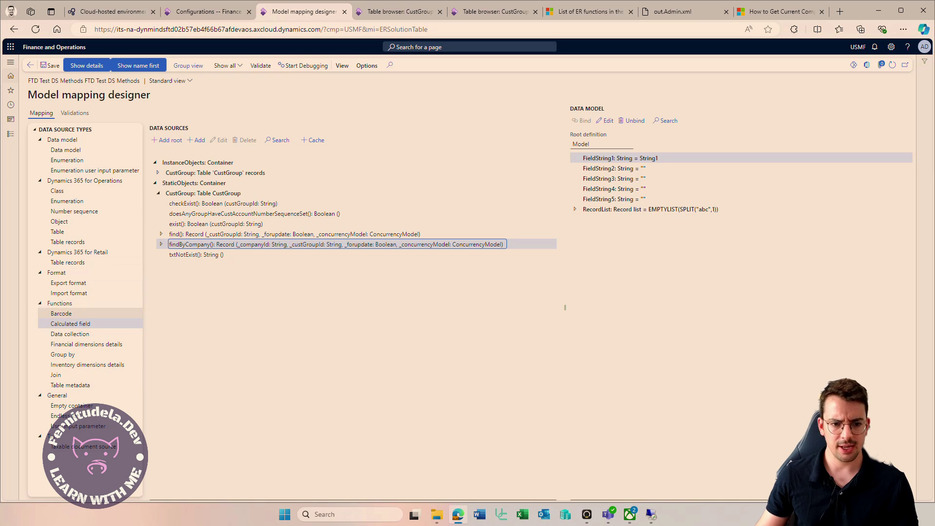
Step: Add a root Calculated field data source named RetailCustGroup and open its formula for editing
left_click(168, 140)
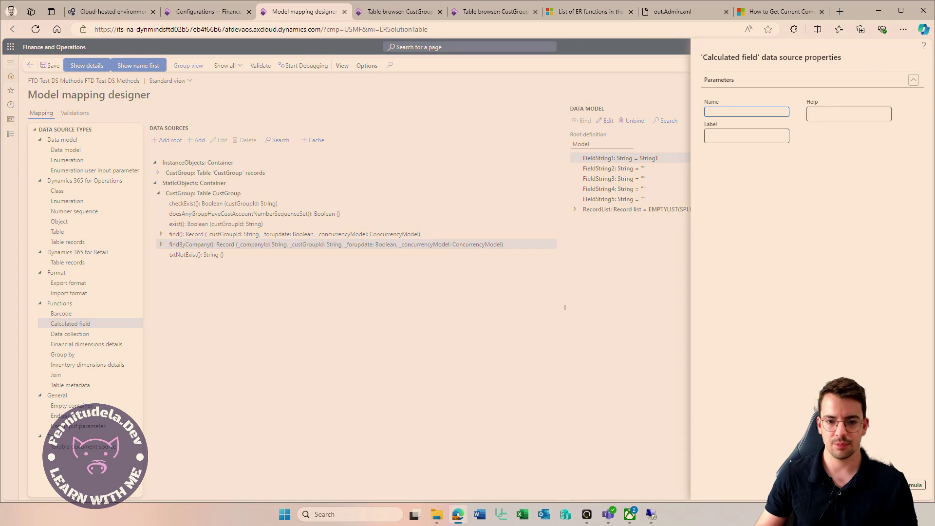
type("Retail")
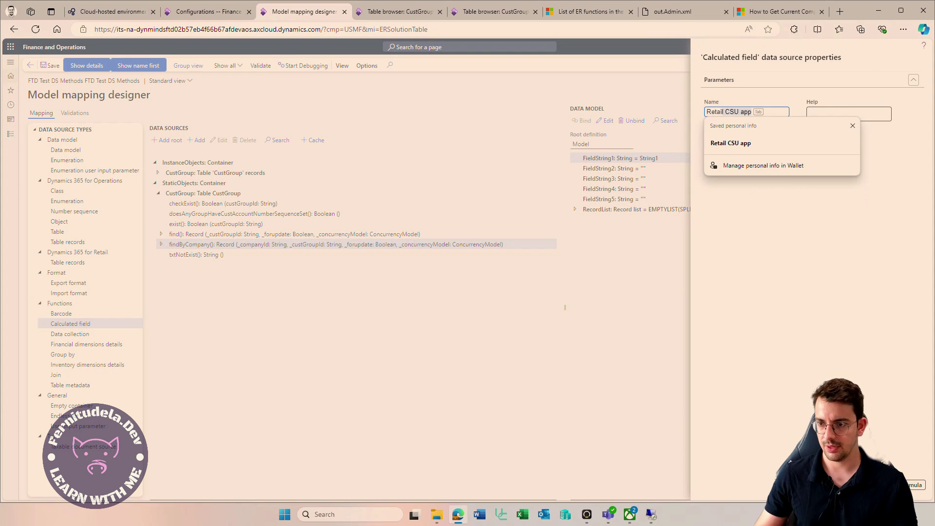
type("Cust")
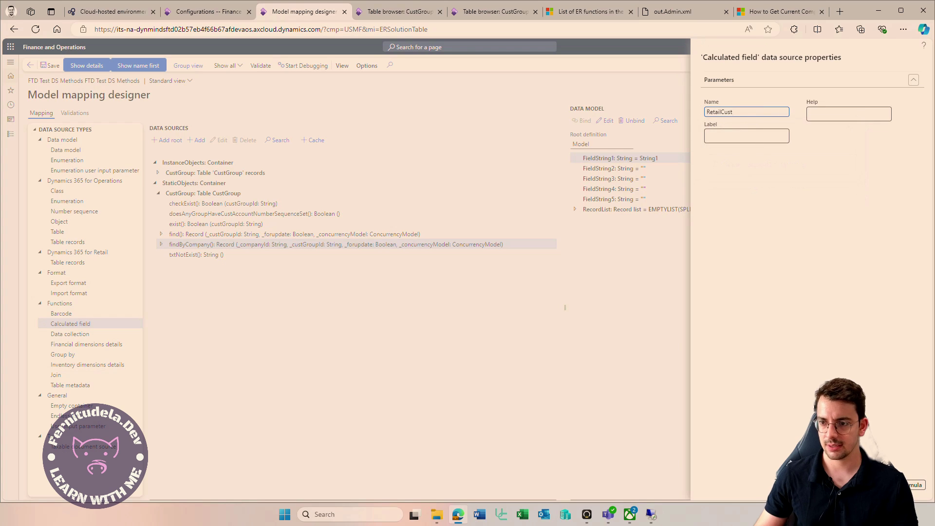
type("Group")
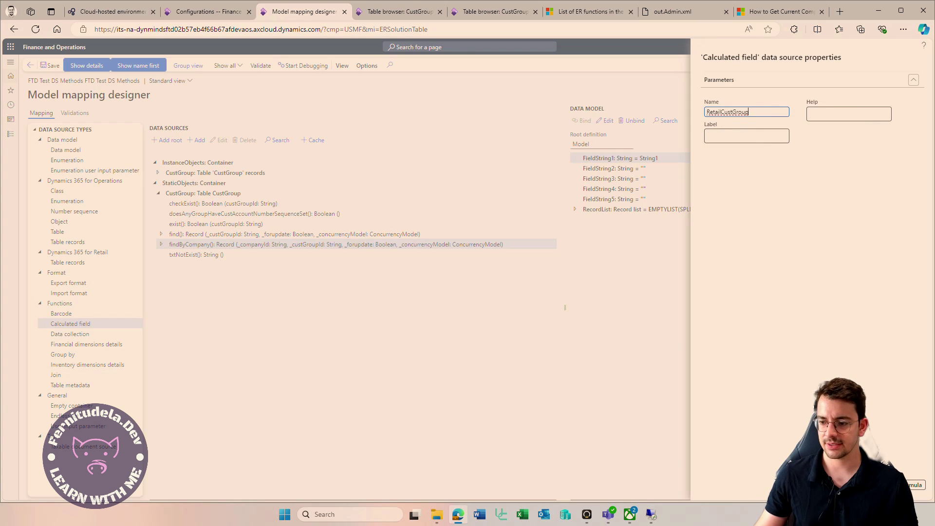
left_click(908, 485)
key("Return")
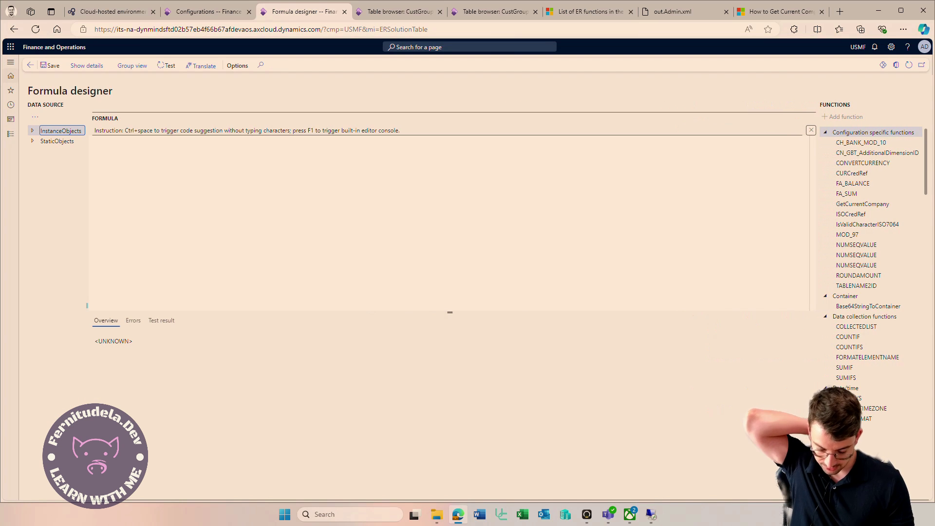
Step: Insert the static findByCompany() method of StaticObjects.CustGroup into the formula
left_click(102, 140)
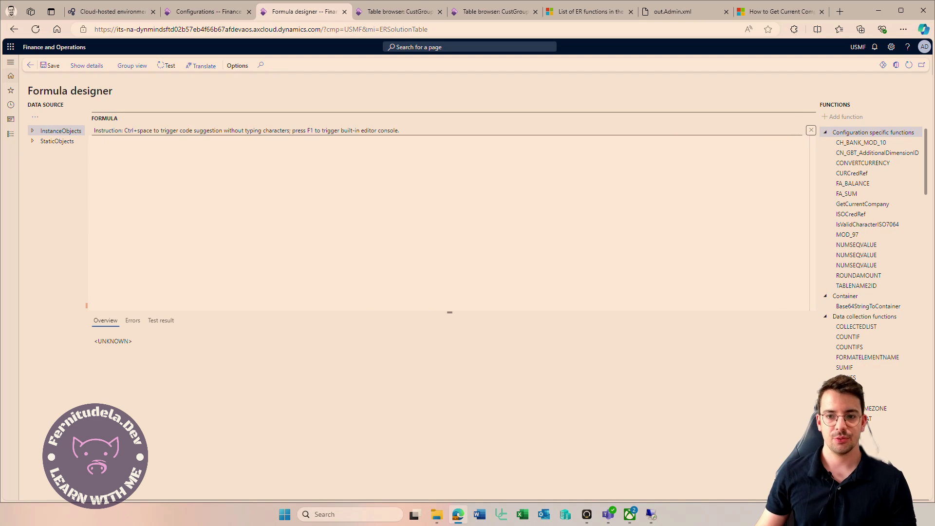
left_click(33, 142)
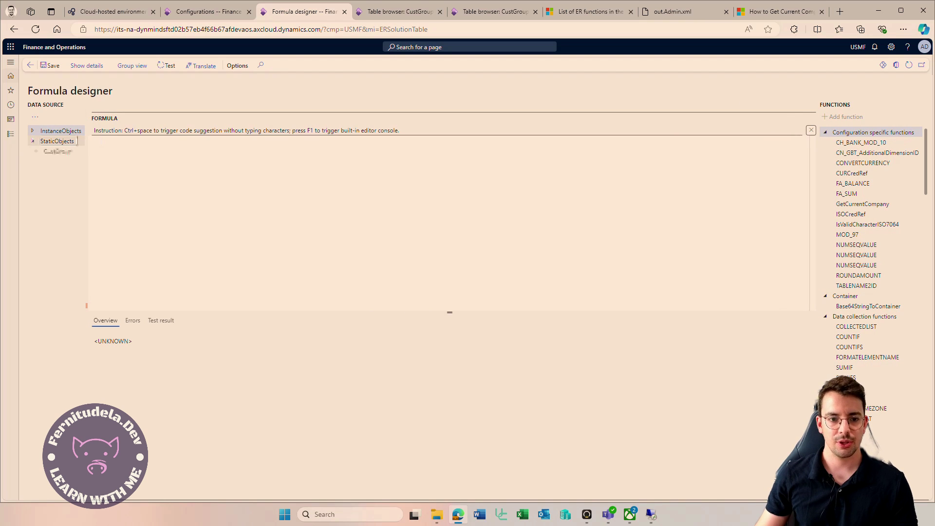
left_click(36, 151)
left_click(69, 203)
left_click(35, 117)
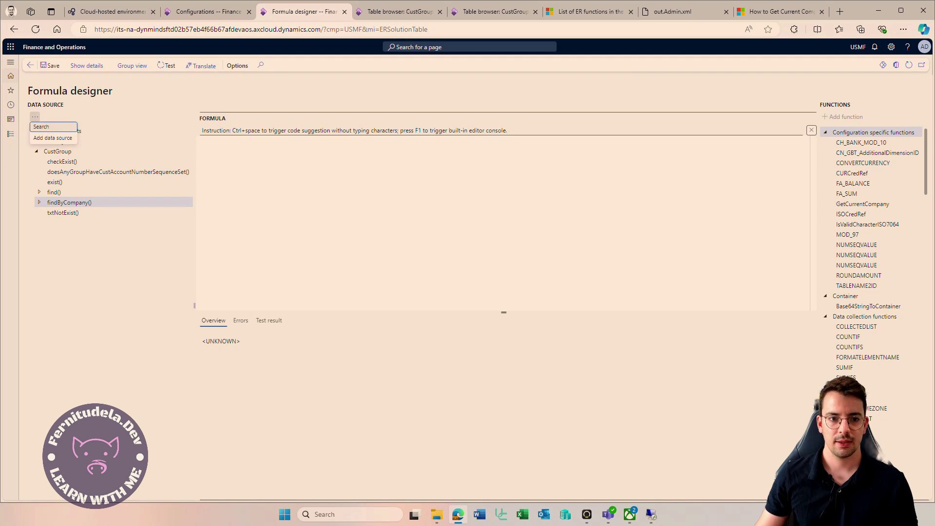
left_click(73, 137)
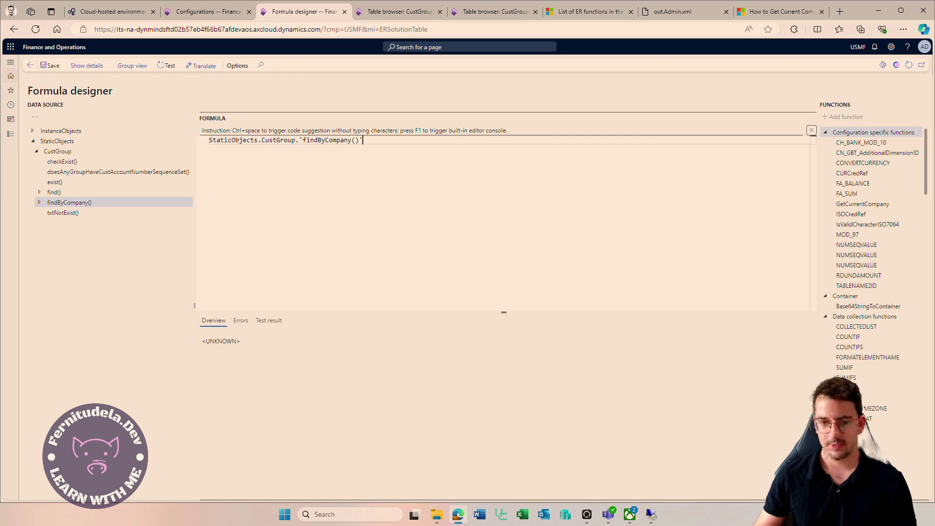
Step: Append an empty parameter list in parentheses to the findByCompany() call and briefly inspect the method's record structure
left_click_drag(363, 140, 307, 140)
key("shift+Left")
key("shift+Left")
key("Right")
type("(")
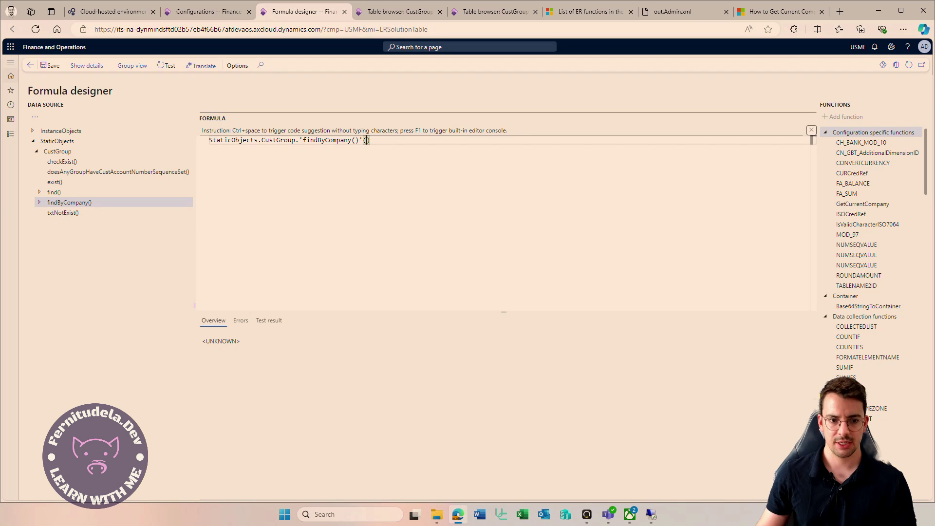
left_click(39, 203)
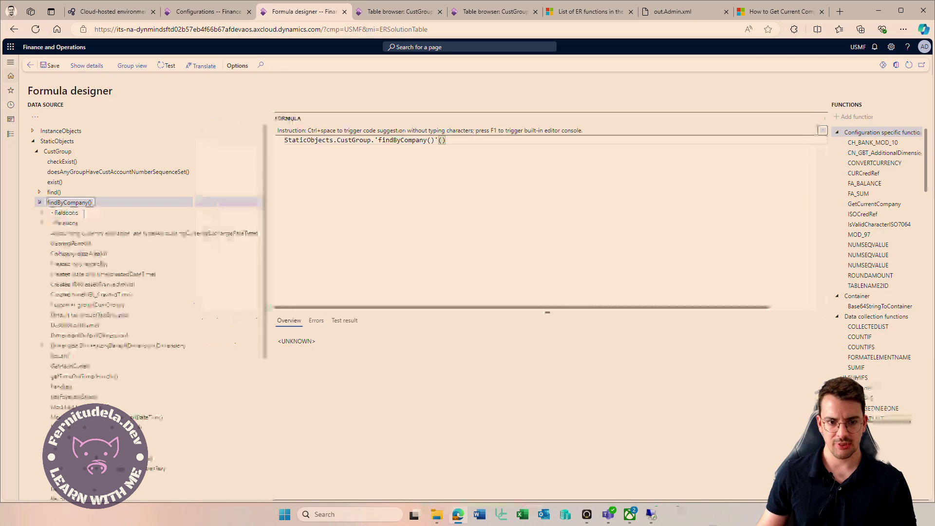
left_click(39, 202)
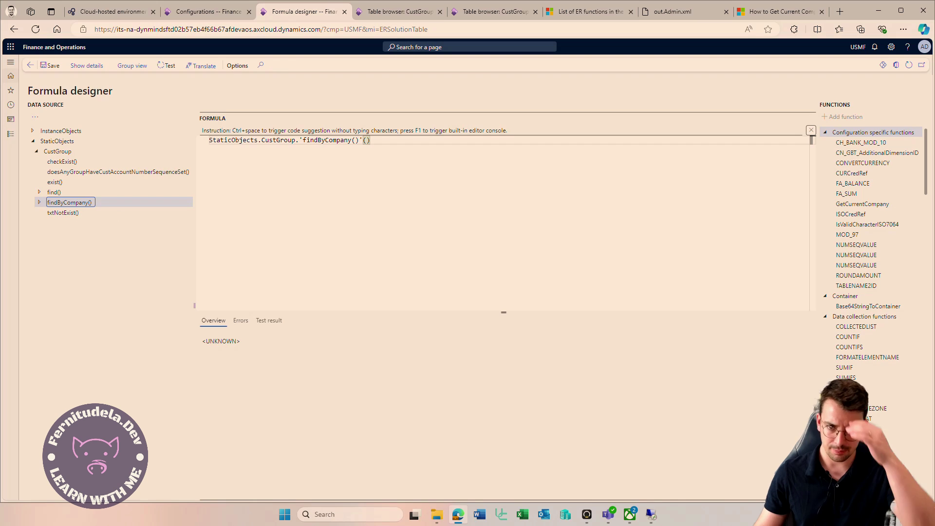
Step: Pass "USRT" as the company and "Retail" as the customer group to the findByCompany() call
left_click(367, 140)
type("\"\"")
key("Left")
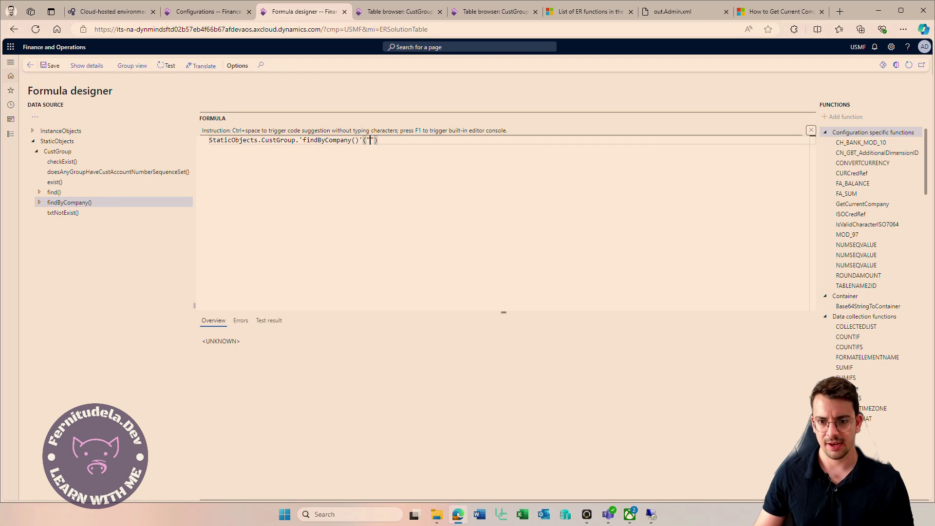
type("USRT")
key("Right")
type(",")
type("\"REtail")
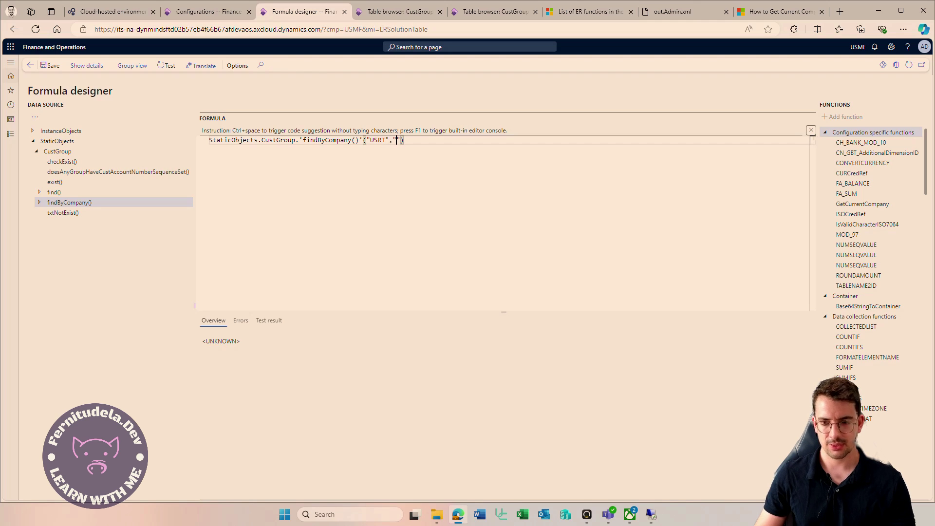
key("BackSpace")
key("BackSpace")
key("BackSpace")
key("BackSpace")
key("BackSpace")
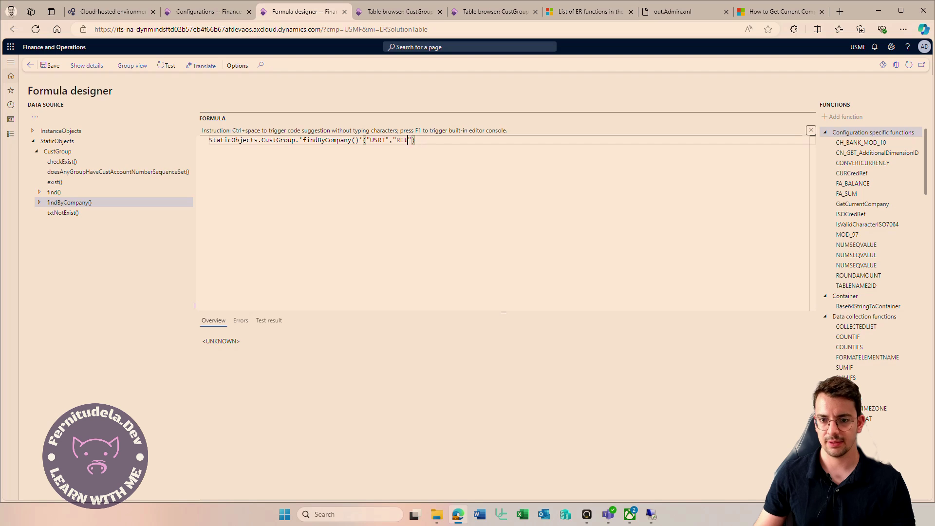
type("etail")
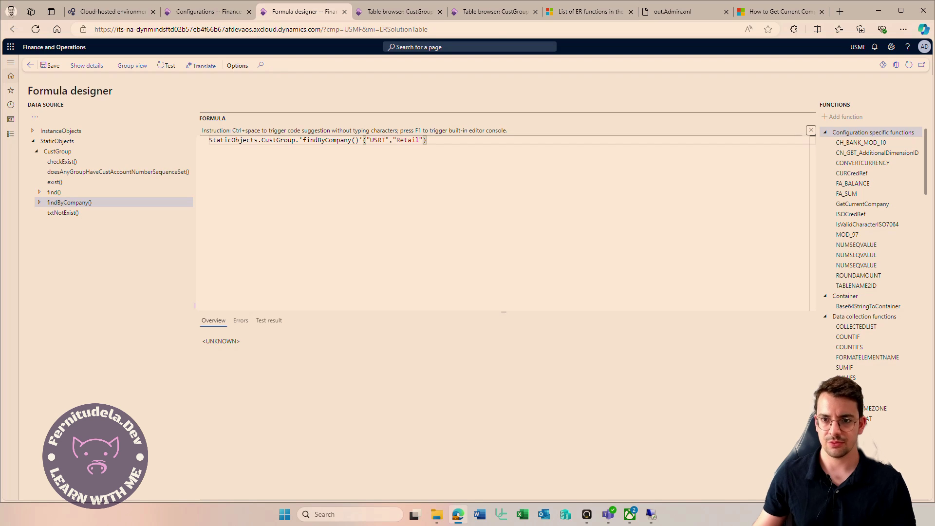
Step: Check the Retail group in the USRT table browser, save the formula, and confirm and select the RetailCustGroup calculated field
left_click(495, 12)
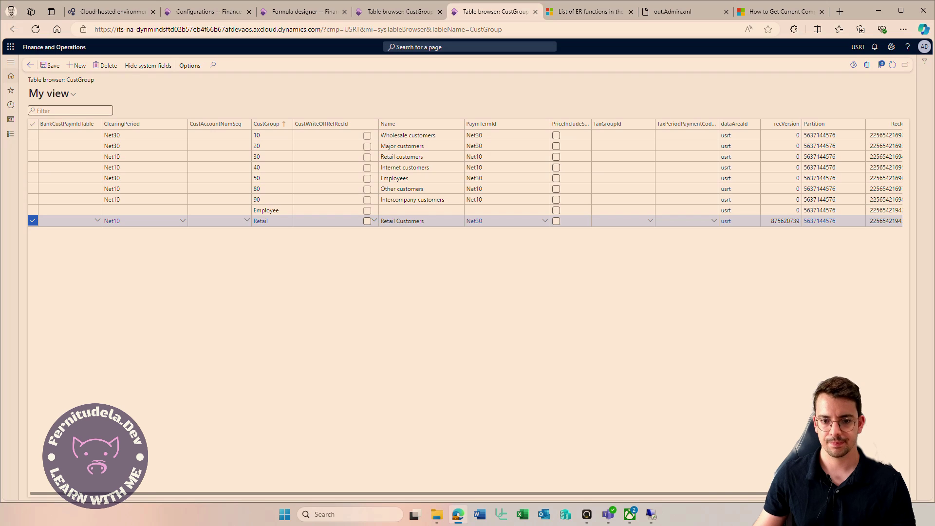
key("ctrl+3")
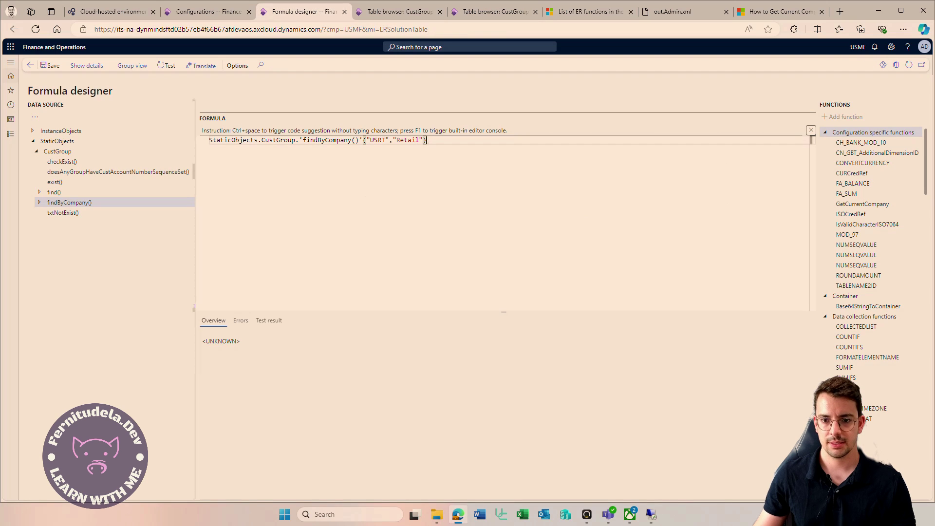
left_click(50, 66)
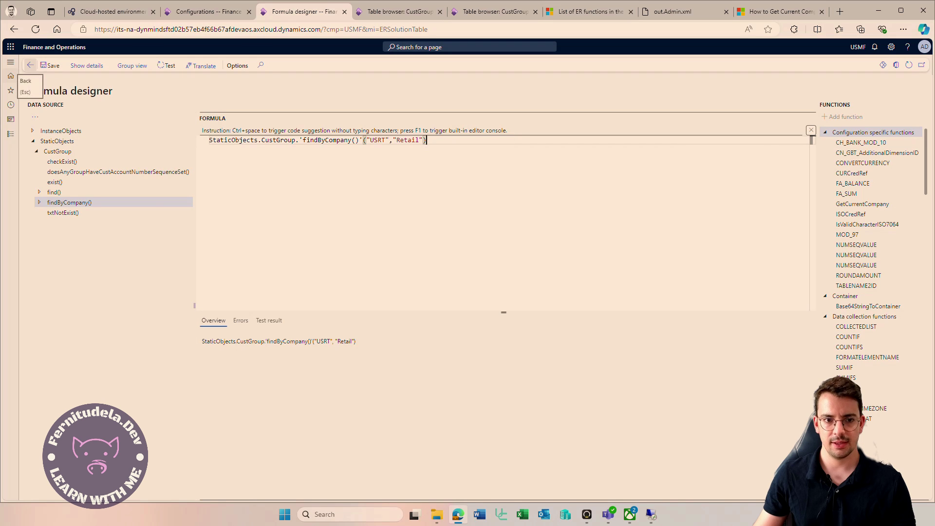
left_click(31, 65)
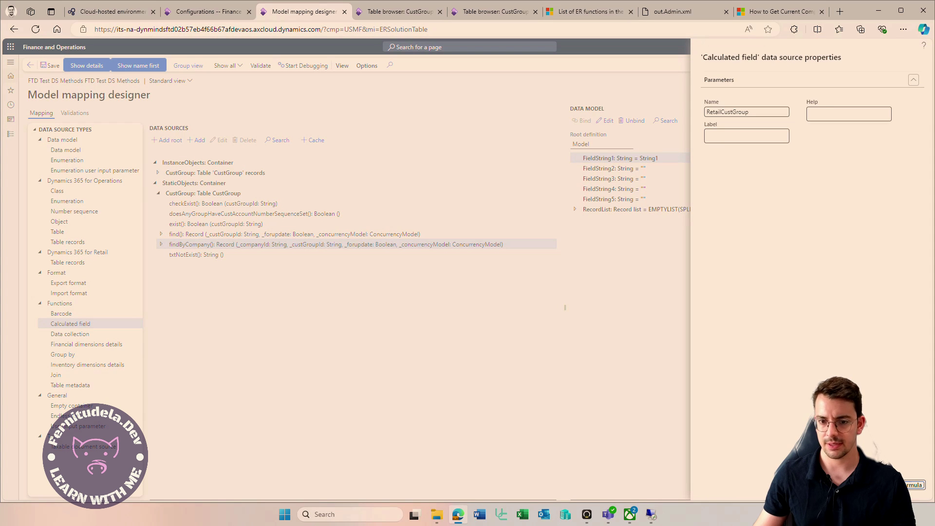
left_click(837, 485)
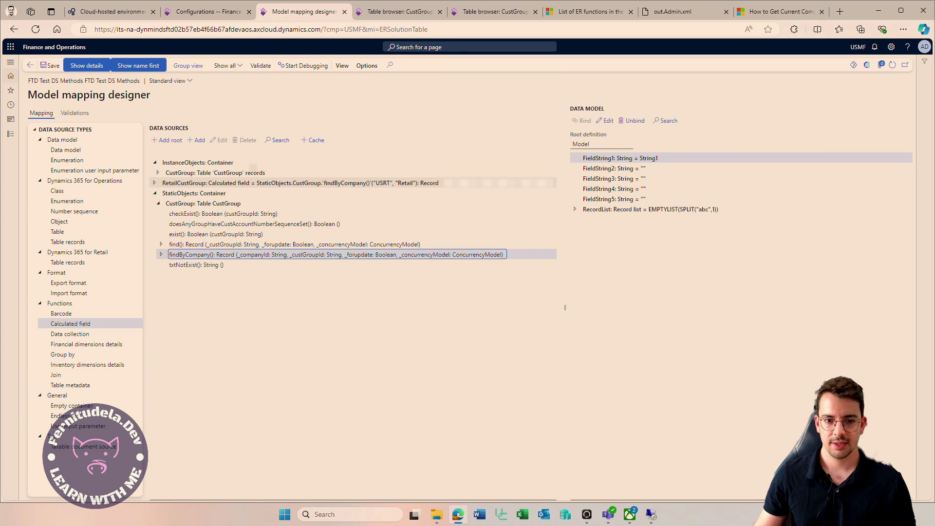
left_click(195, 183)
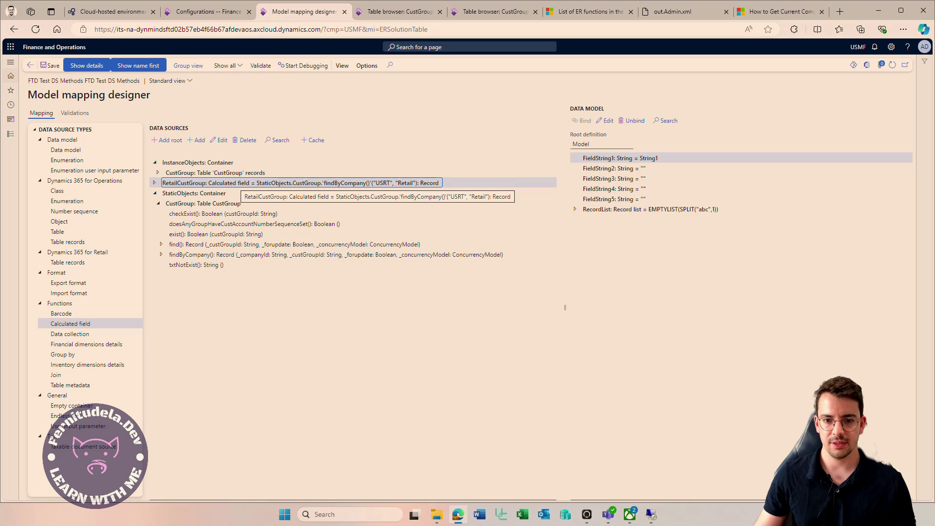
Step: Expand the RetailCustGroup calculated field and examine the fields and methods of its record
double_click(429, 183)
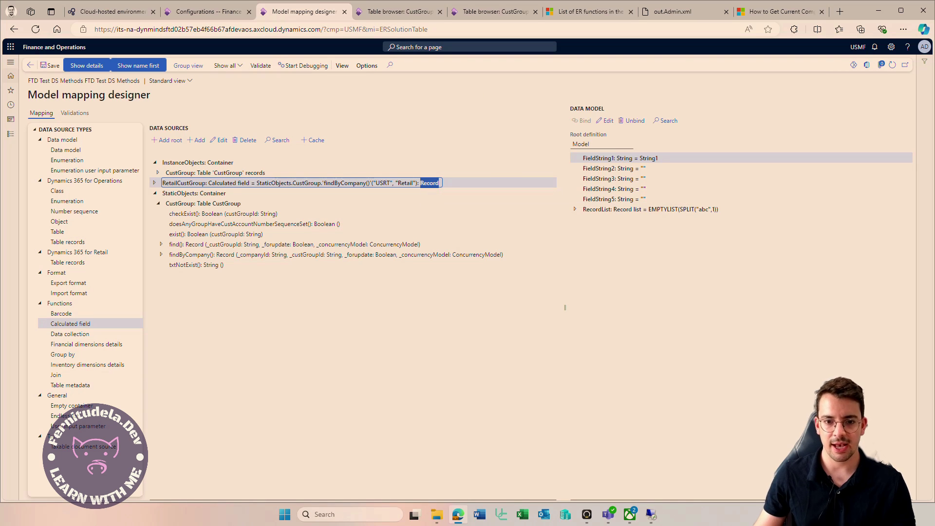
left_click(155, 182)
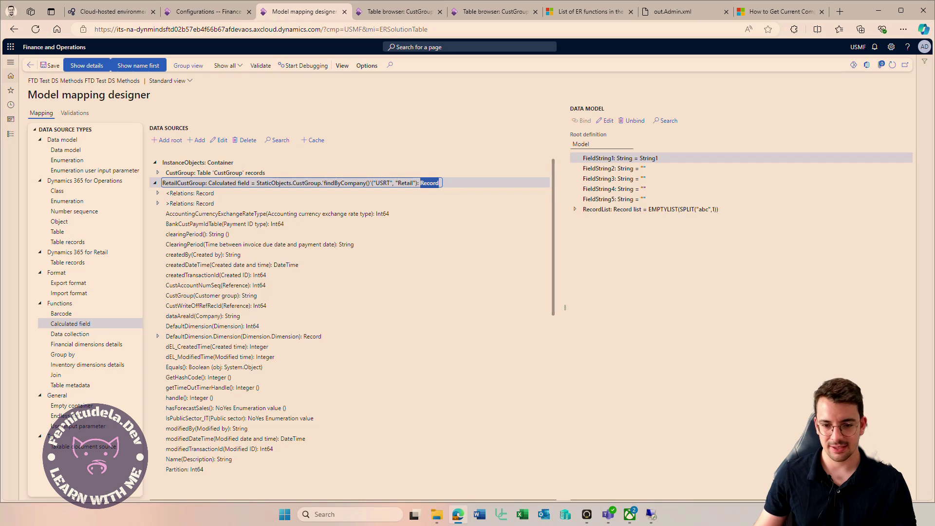
left_click(155, 183)
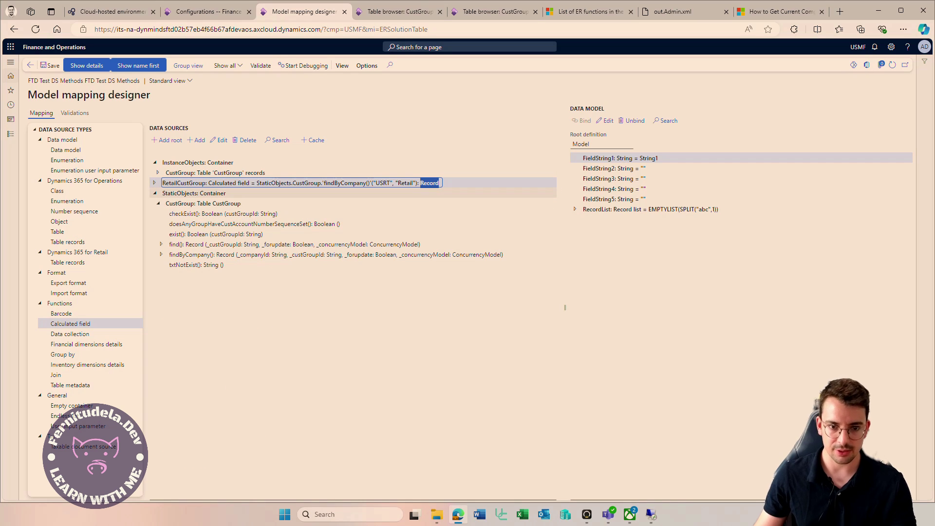
key("Right")
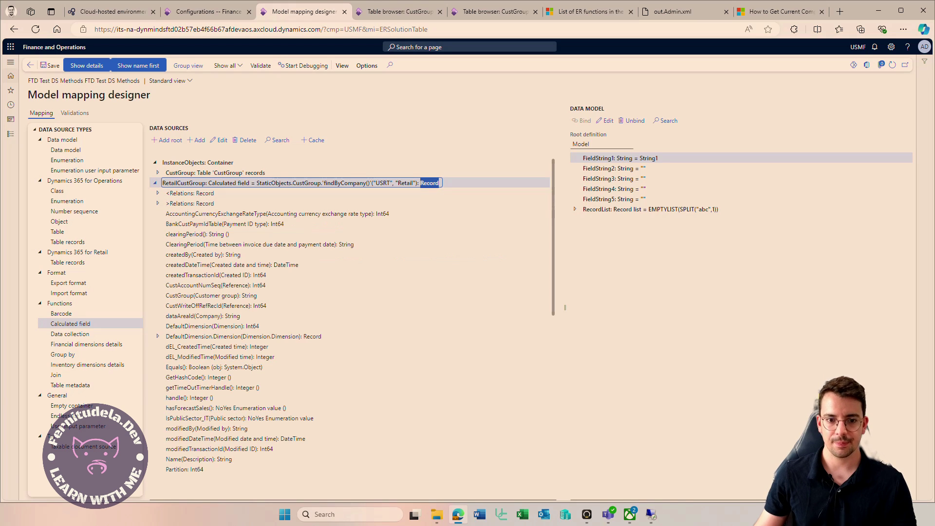
Step: Collapse the RetailCustGroup field and the StaticObjects and InstanceObjects containers in the data sources tree
key("Left")
key("Down")
key("Left")
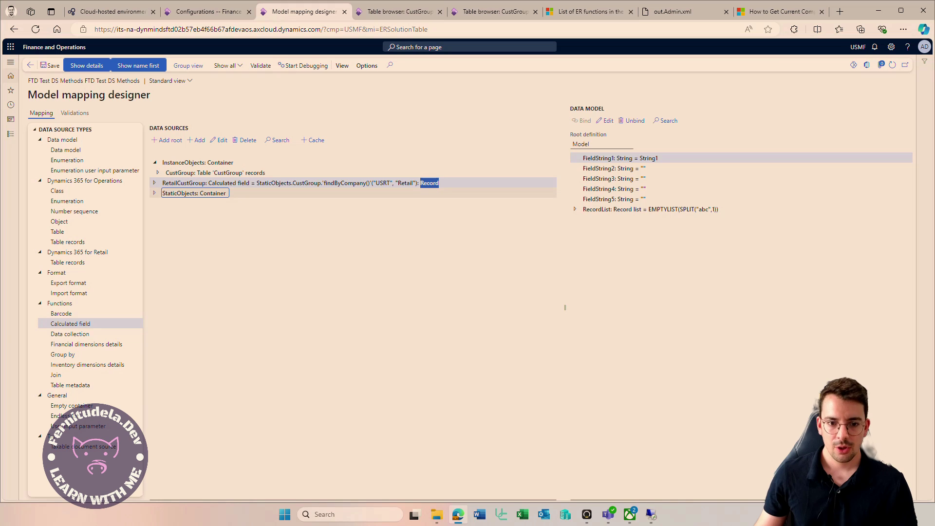
key("Up")
key("Up")
key("Up")
key("Left")
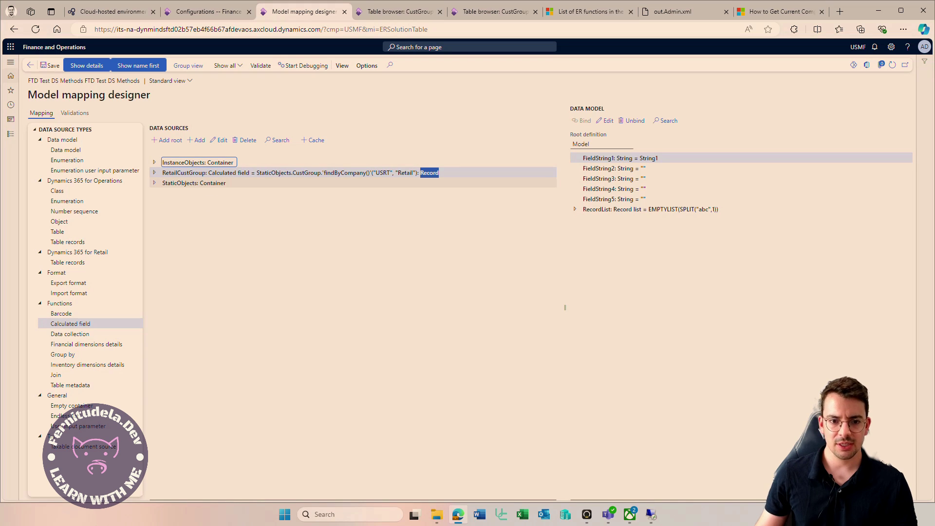
Step: Expand StaticObjects to review the static CustGroup methods, then look at the Class and Object data source types
key("Down")
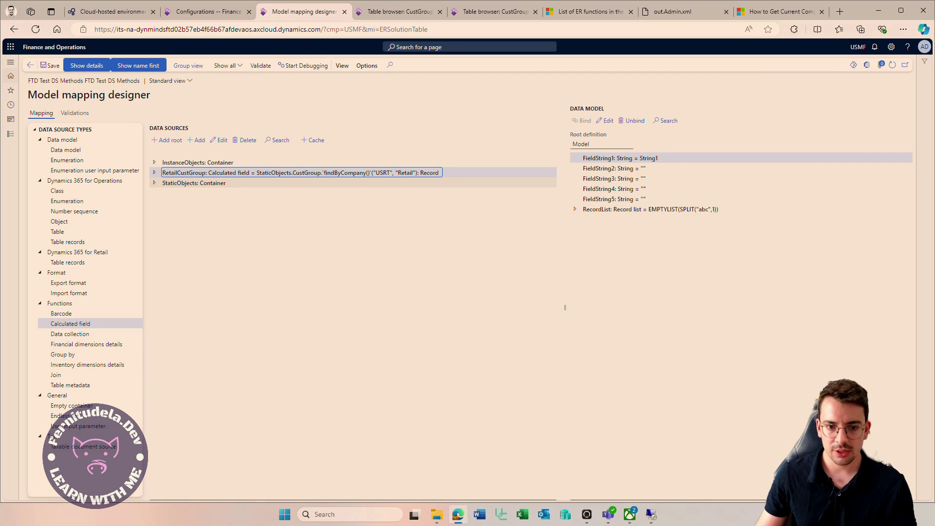
key("Down")
key("Right")
key("Down")
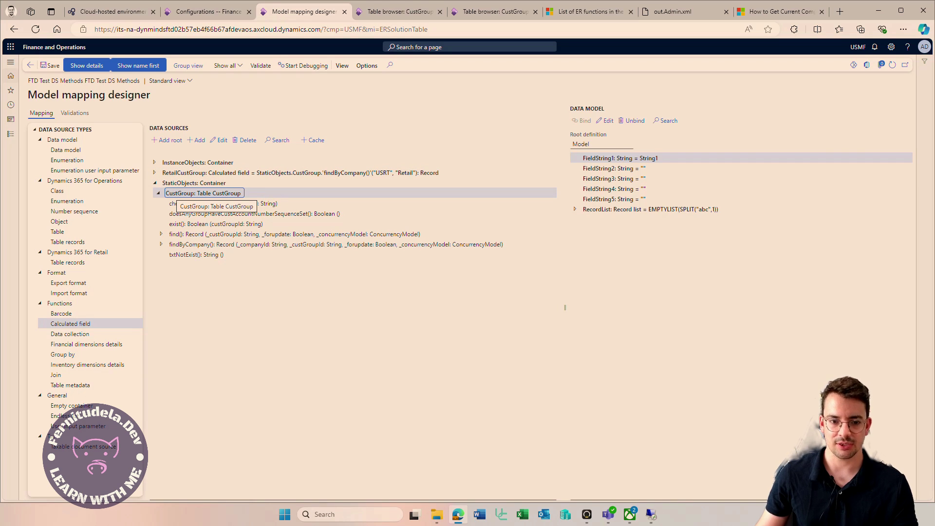
left_click(57, 191)
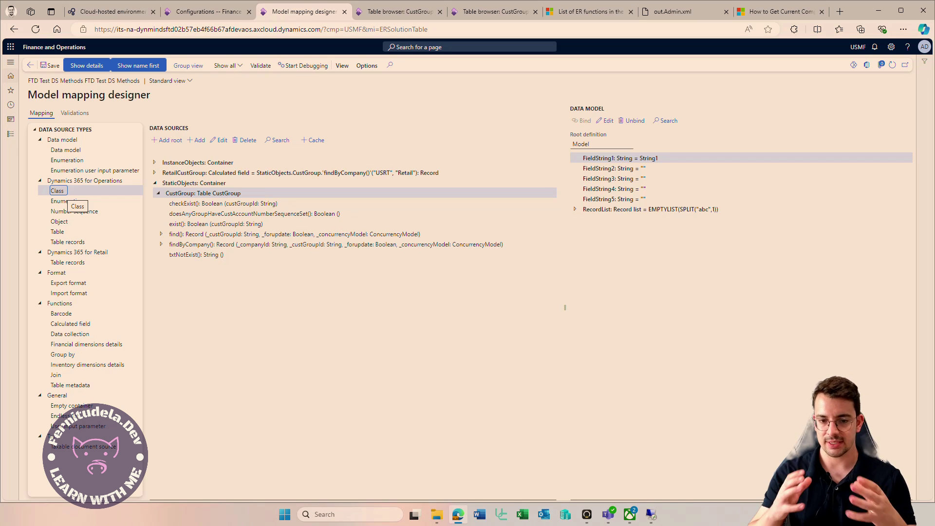
left_click(60, 222)
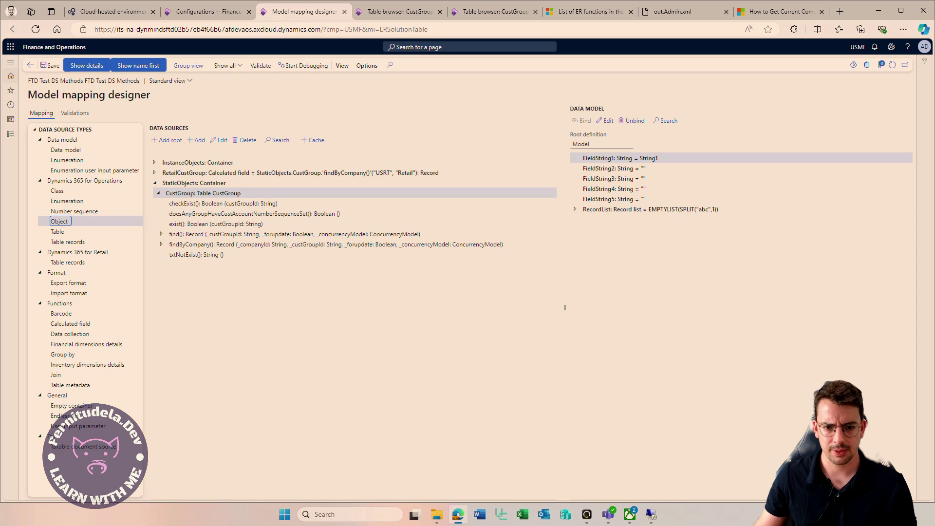
Step: Bind the Name field of RetailCustGroup to FieldString1 in the data model
left_click(154, 172)
scroll(350, 303, "down", 2)
scroll(214, 302, "down", 1)
left_click(210, 303)
left_click(621, 159)
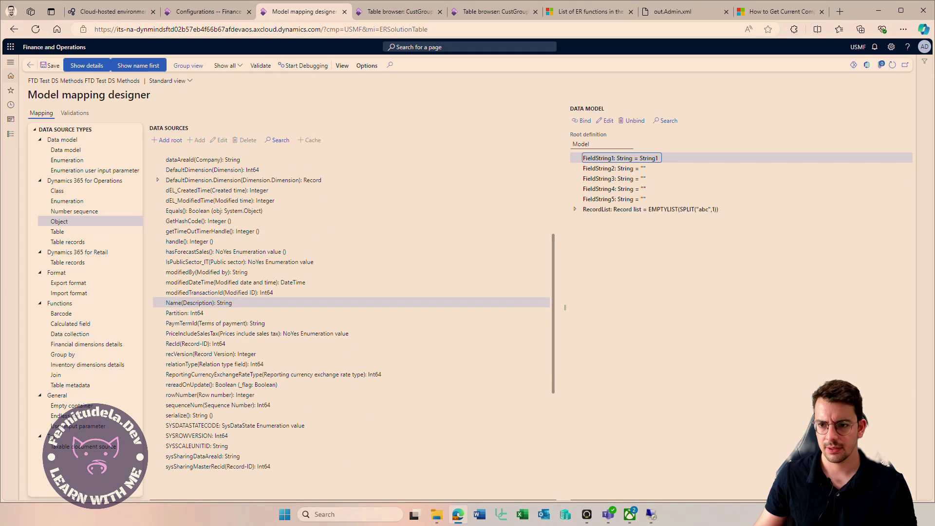
left_click(583, 120)
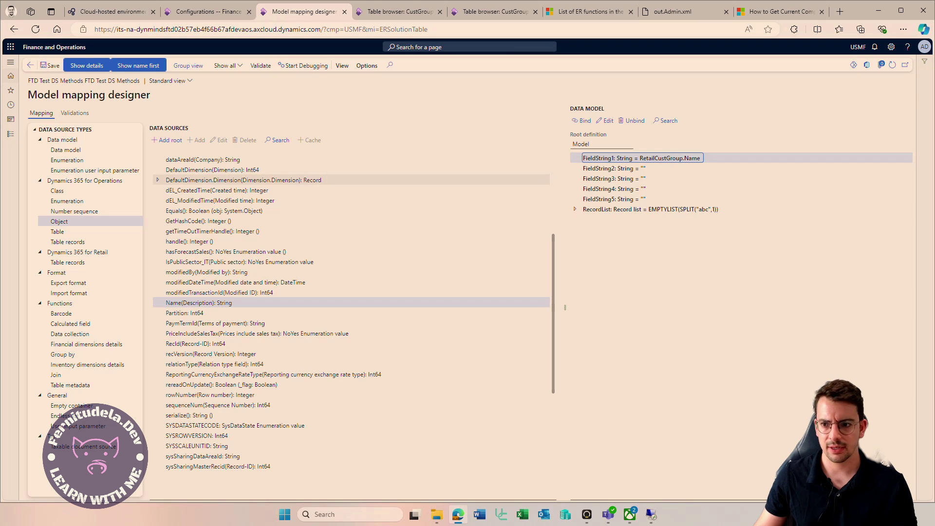
Step: Return to the configurations, run draft version 1.2 of FTD Test DS Methods Format, and inspect FieldString1 in the XML output
left_click(30, 65)
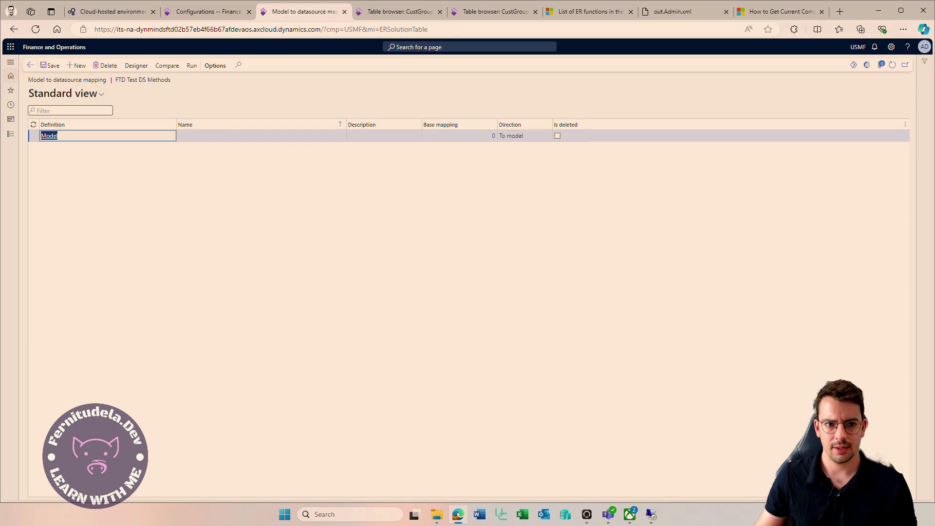
left_click(29, 65)
left_click(30, 64)
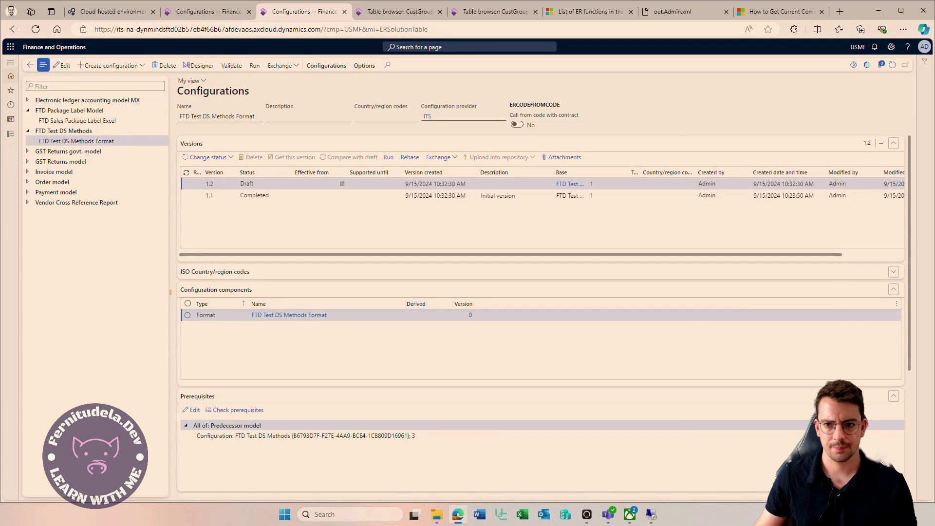
left_click(388, 157)
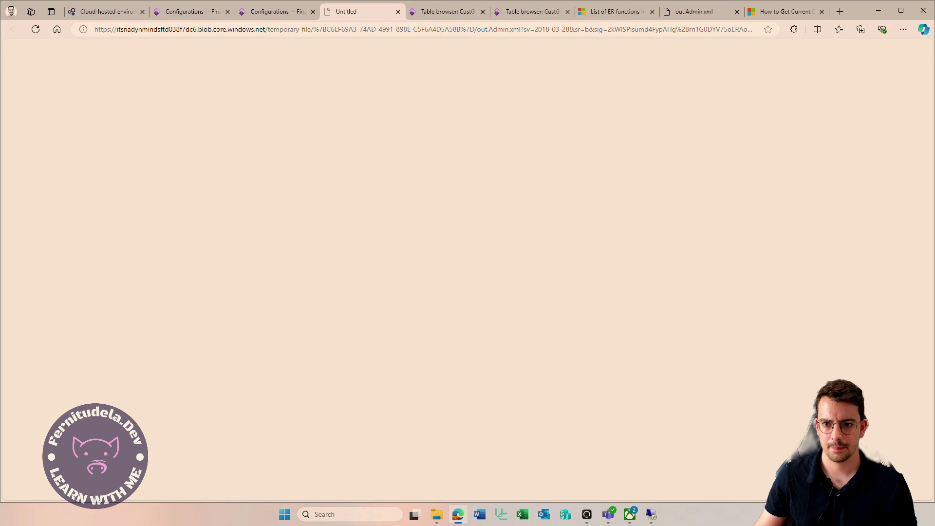
left_click(725, 72)
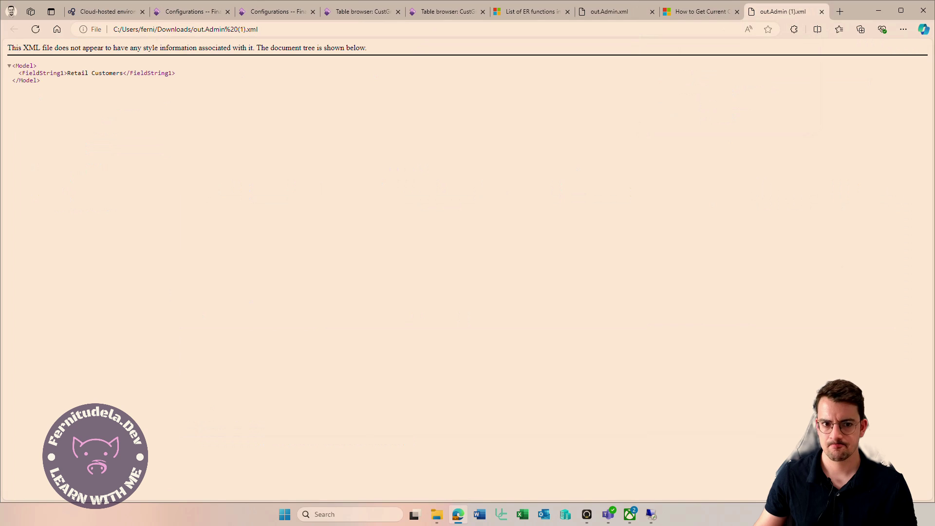
left_click_drag(68, 73, 137, 73)
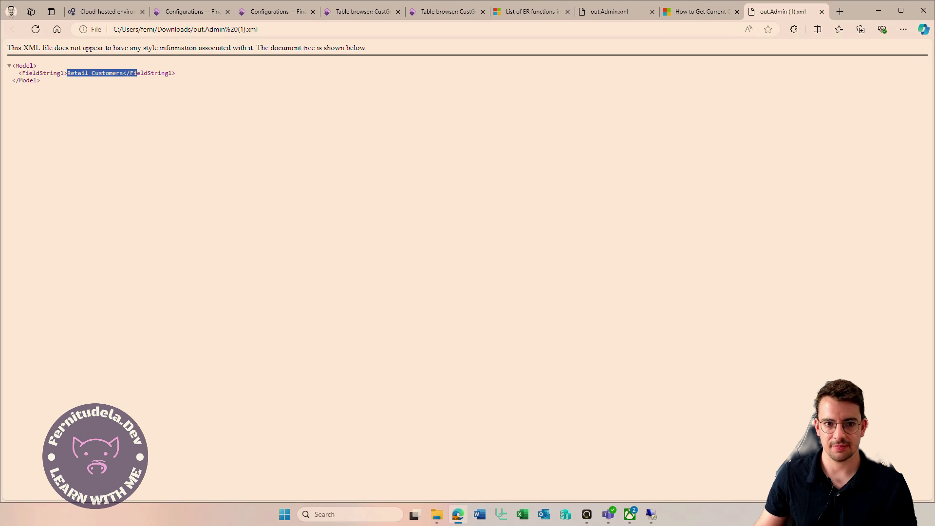
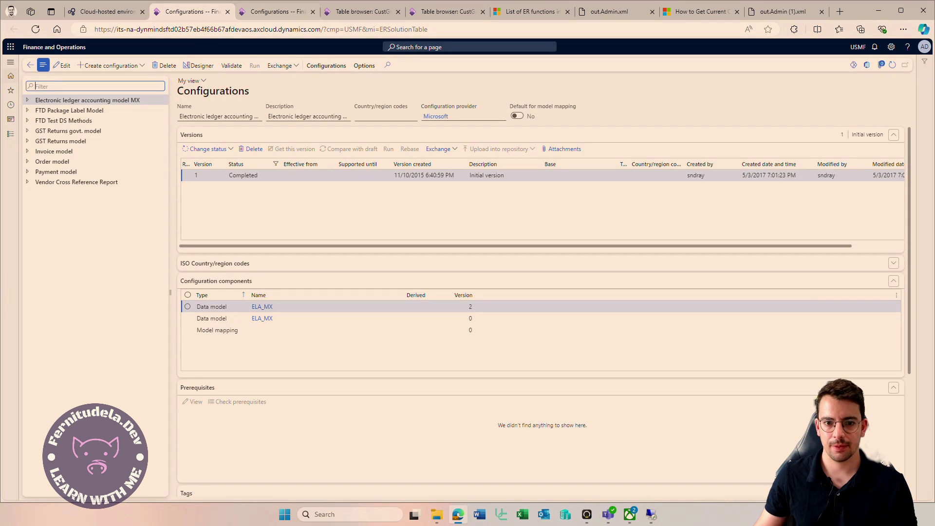
Step: Open the model mapping designer of the FTD Test DS Methods configuration from the other Configurations page
left_click(63, 121)
left_click(63, 120)
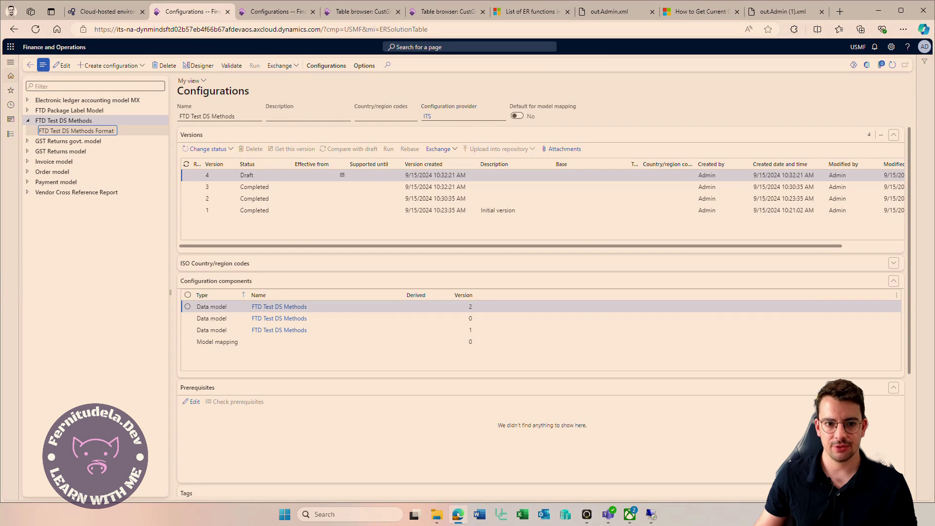
left_click(76, 130)
left_click(63, 120)
left_click(198, 65)
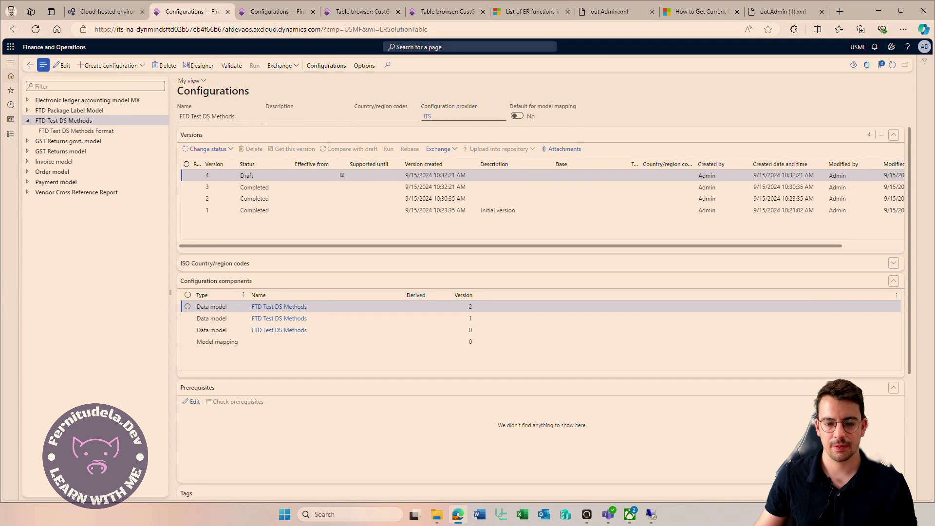
left_click(198, 65)
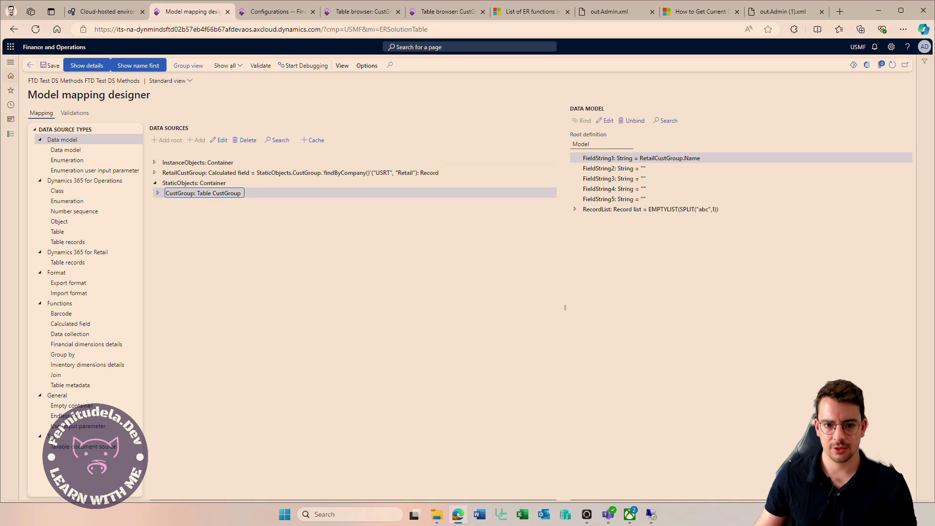
Step: Review the methods of the static CustGroup table and examine the _companyId and _custGroupId parameters of findByCompany()
key("Right")
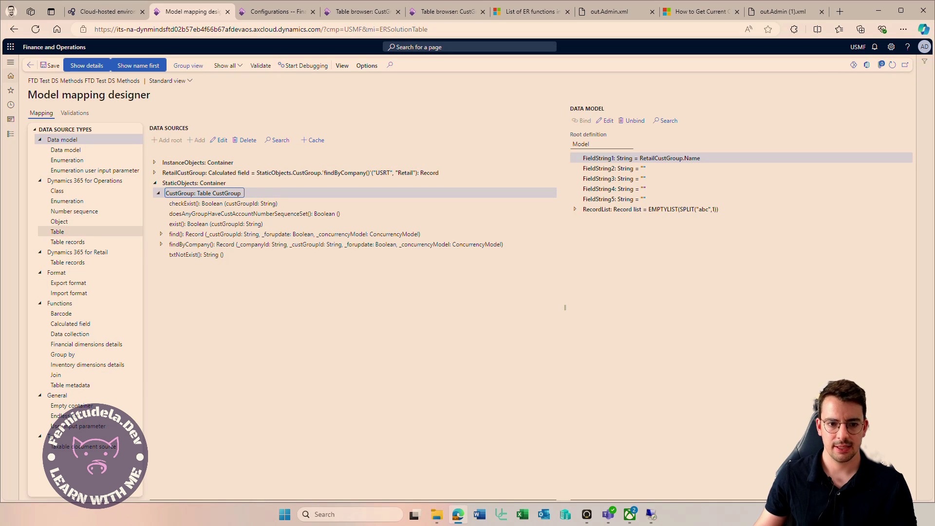
left_click(57, 232)
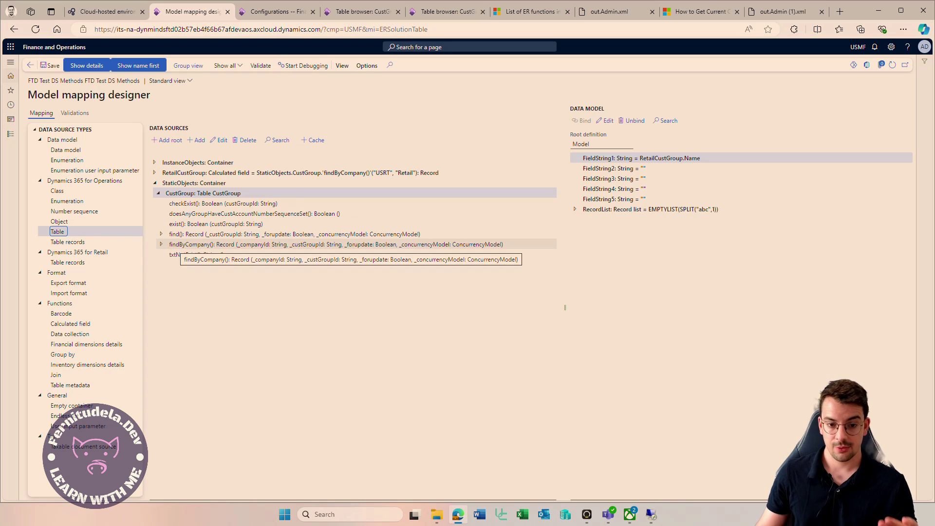
left_click_drag(169, 244, 270, 244)
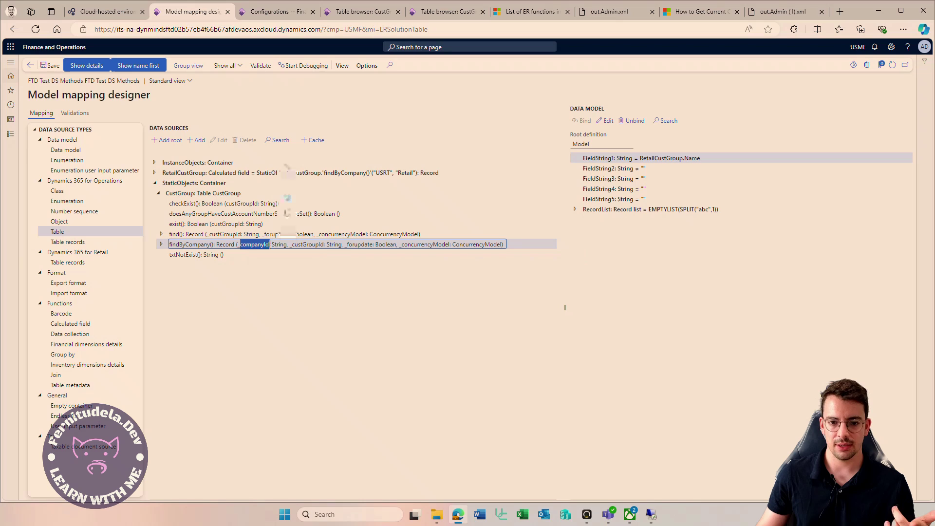
left_click(271, 245)
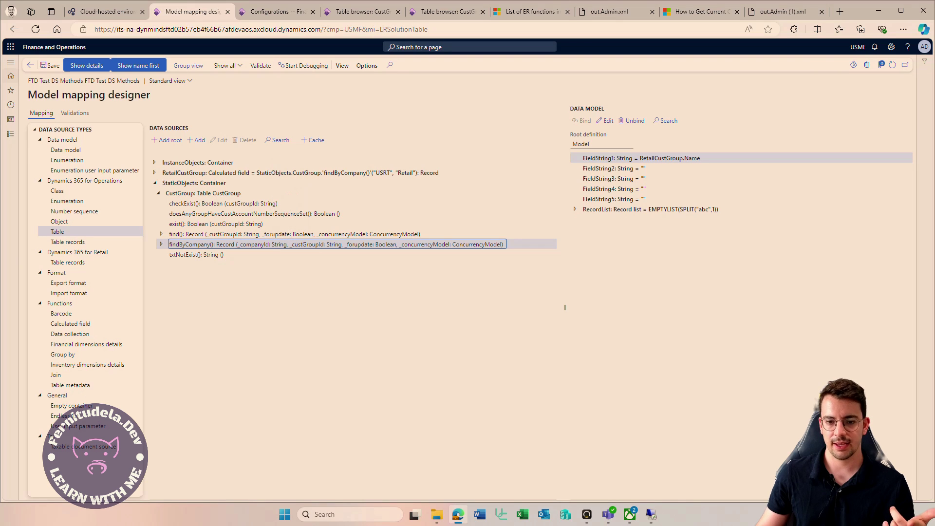
left_click_drag(287, 244, 342, 244)
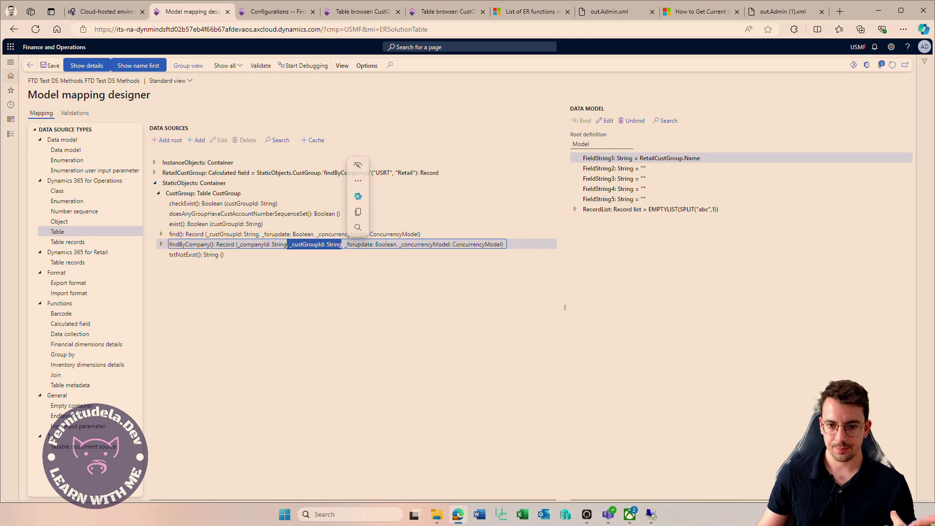
Step: Examine the record fields of the RetailCustGroup calculated field and compare them with the methods of the static CustGroup table
left_click(389, 173)
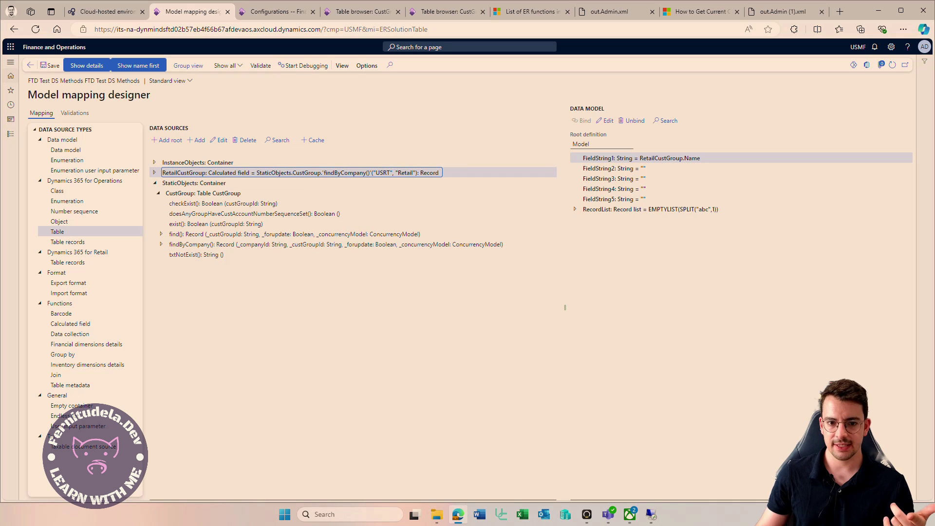
left_click(154, 172)
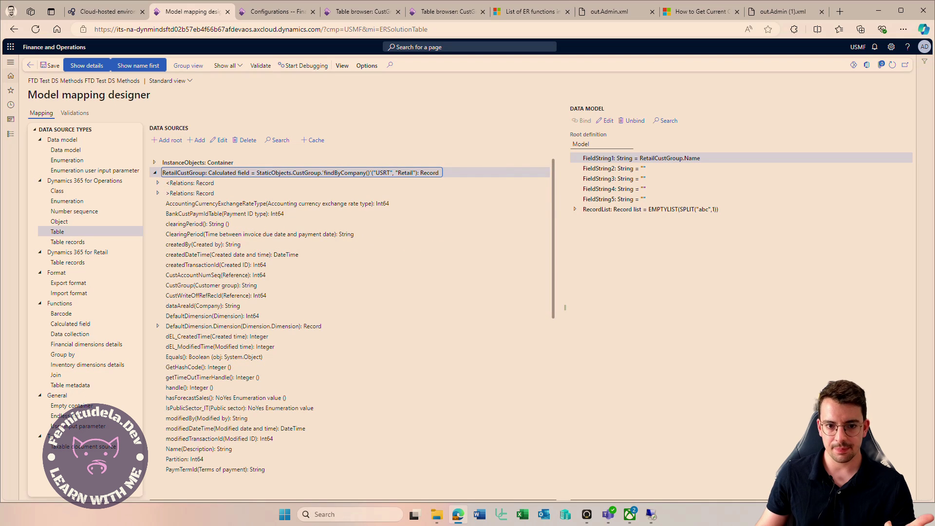
left_click(154, 173)
left_click(67, 242)
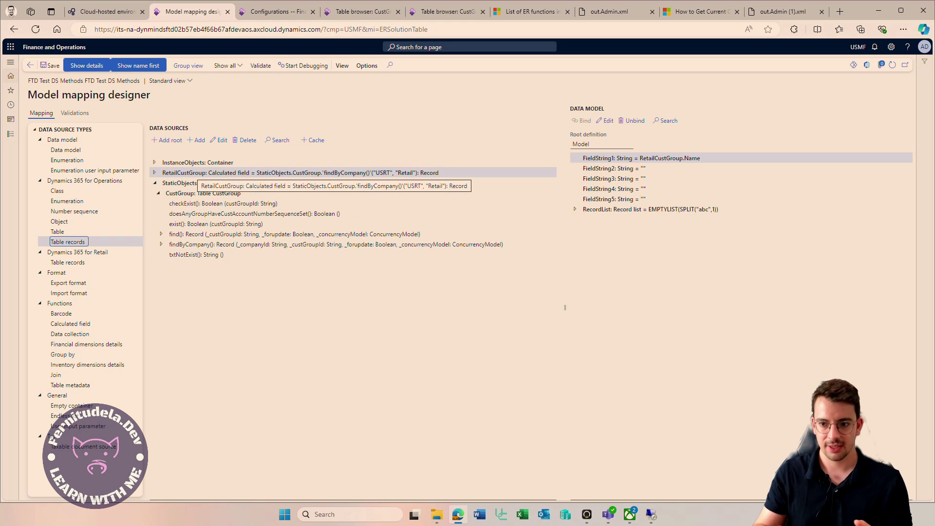
left_click(199, 173)
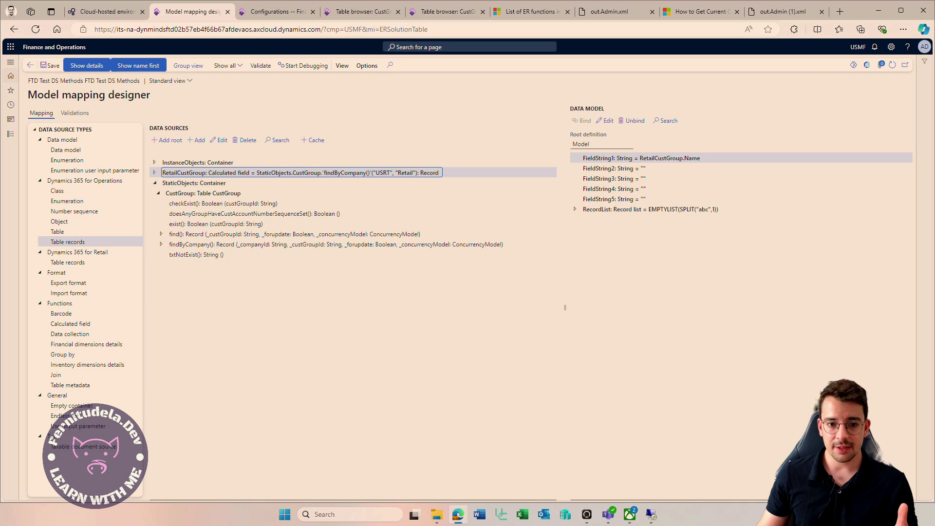
left_click(154, 173)
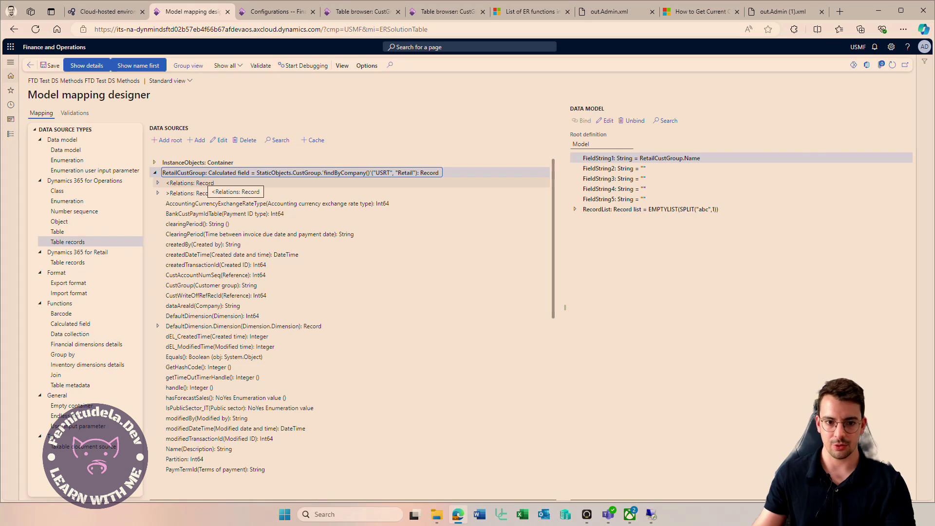
key("Left")
key("Down")
key("Down")
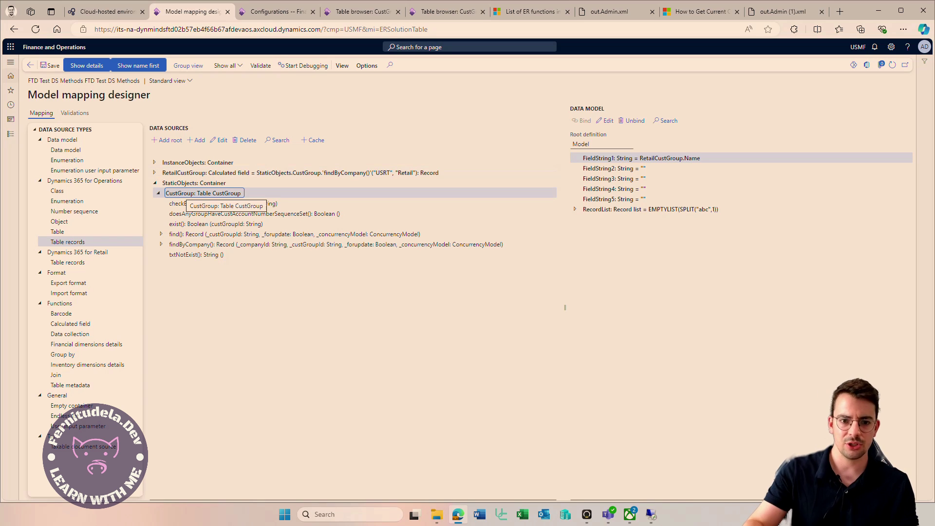
key("Up")
key("Up")
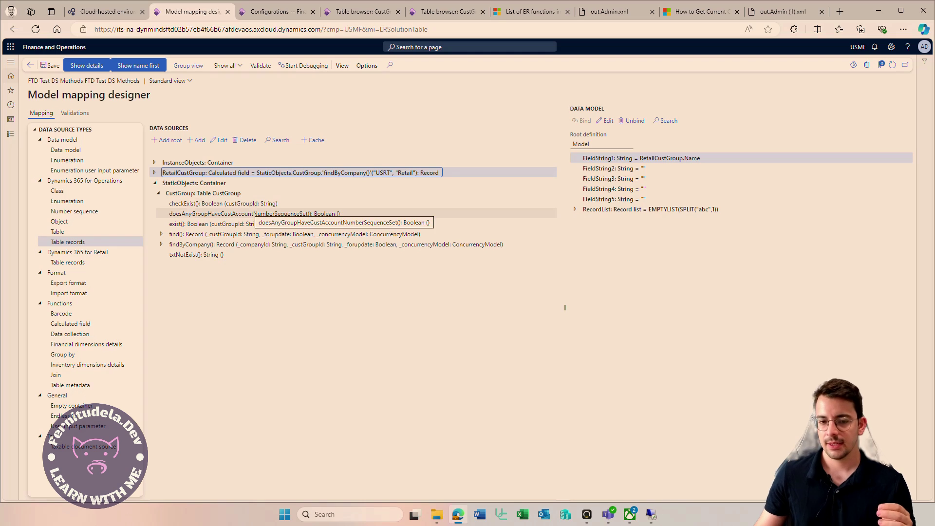
Step: Review the properties of the CustGroup table records data source inside the InstanceObjects container and leave them unchanged
left_click(155, 162)
left_click(216, 173)
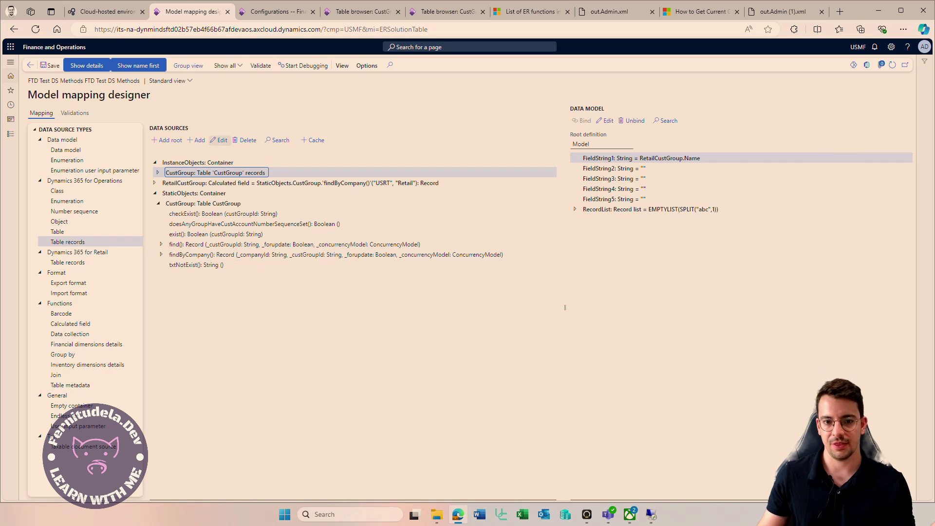
left_click(219, 141)
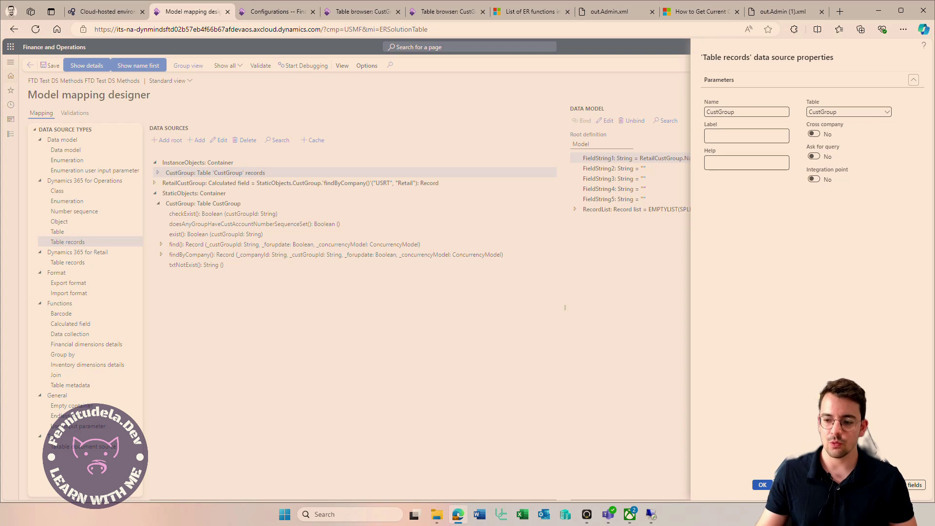
key("Escape")
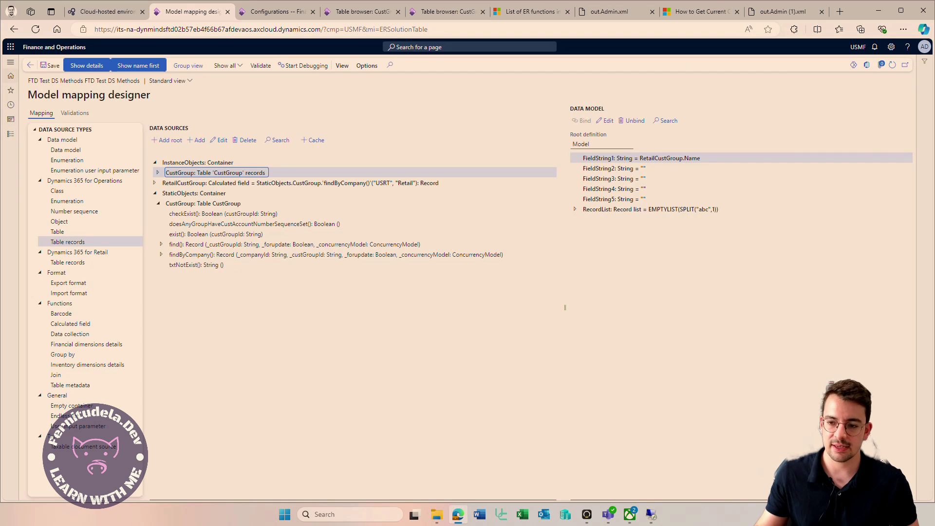
Step: Bind RecordList to the CustGroup table records in InstanceObjects, and its RecordFieldString1 to the Name(Description) field
left_click(650, 210)
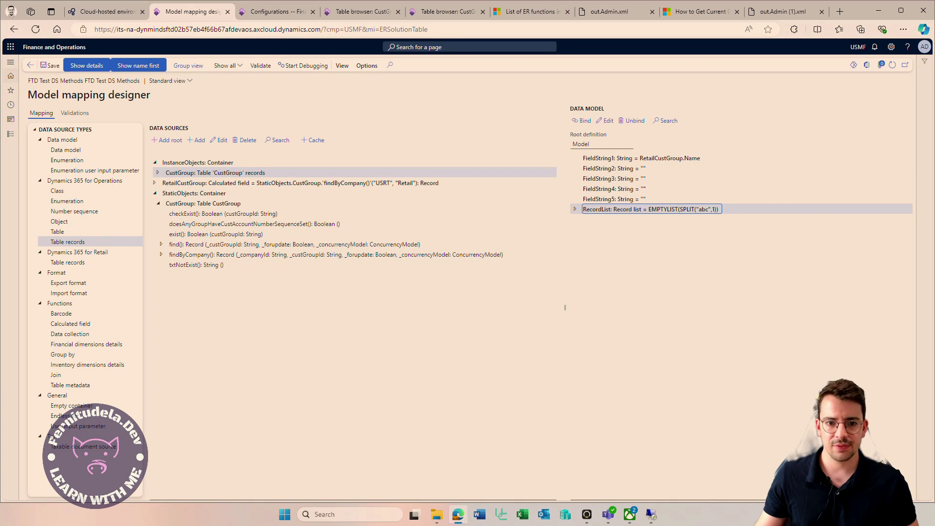
left_click(581, 120)
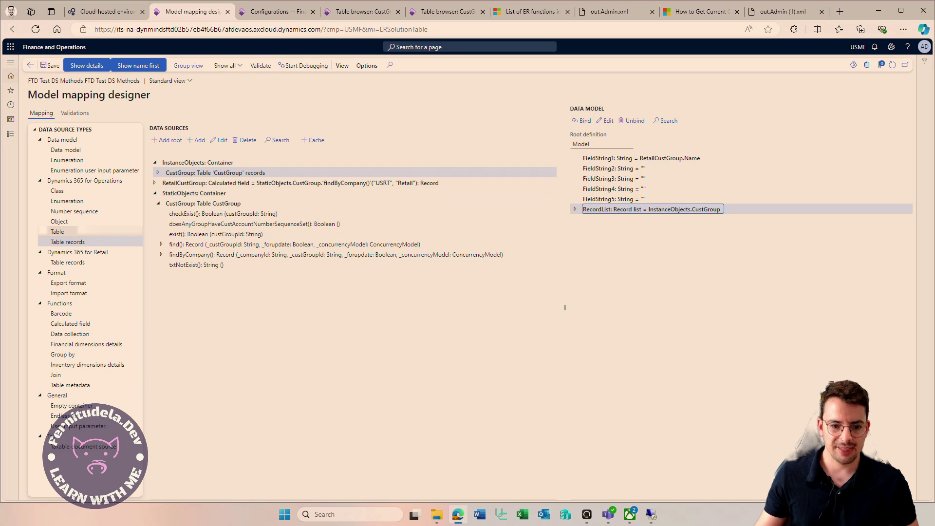
left_click(575, 210)
left_click(619, 220)
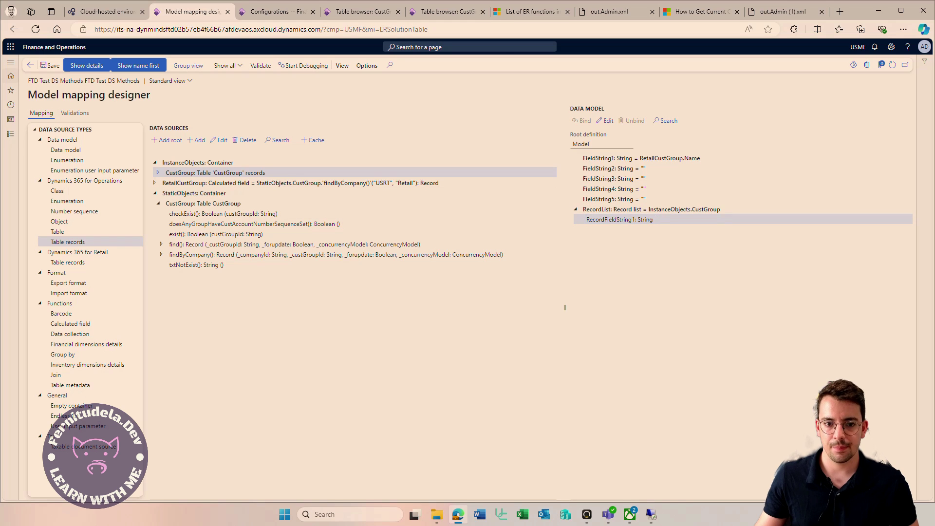
left_click(158, 173)
scroll(210, 239, "down", 1)
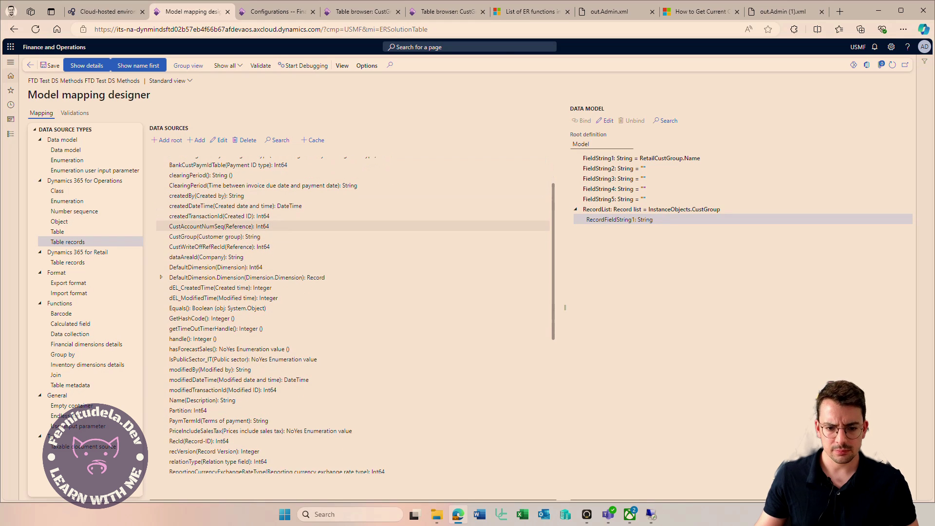
scroll(209, 287, "down", 1)
left_click(205, 351)
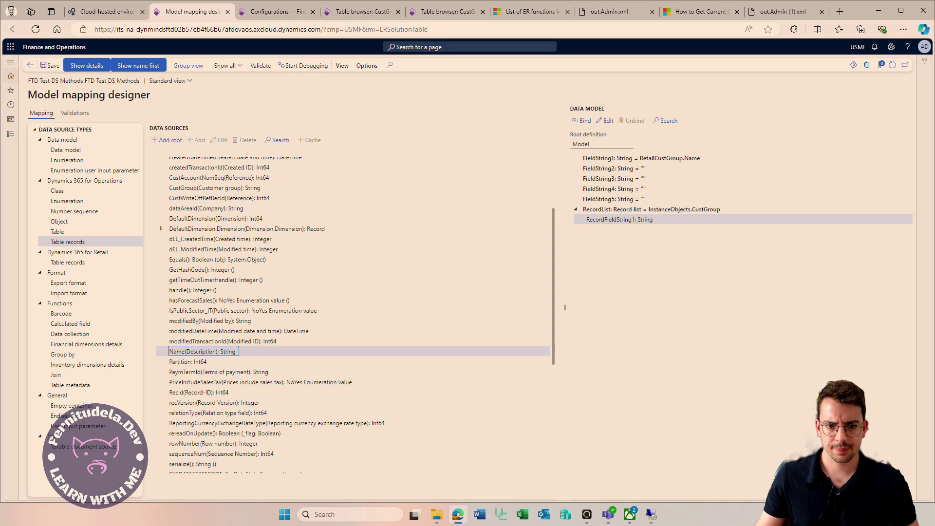
left_click(582, 120)
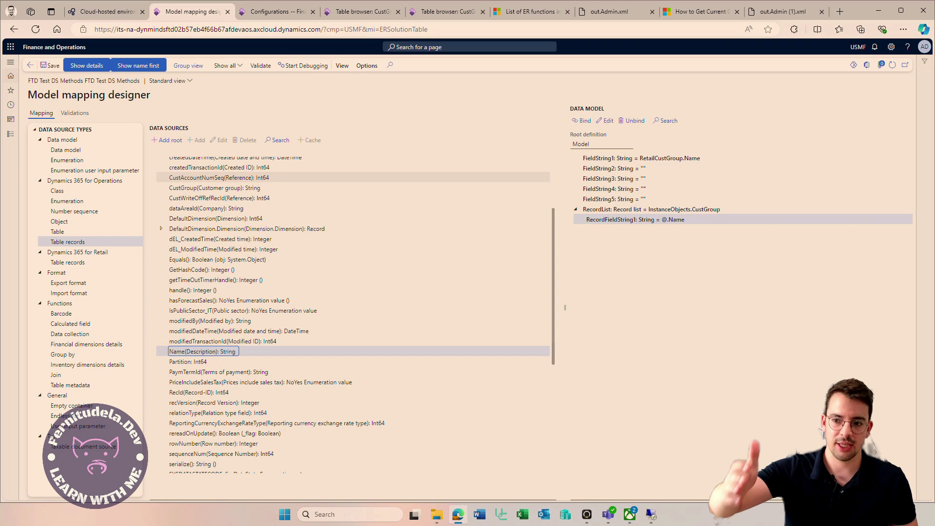
left_click(652, 209)
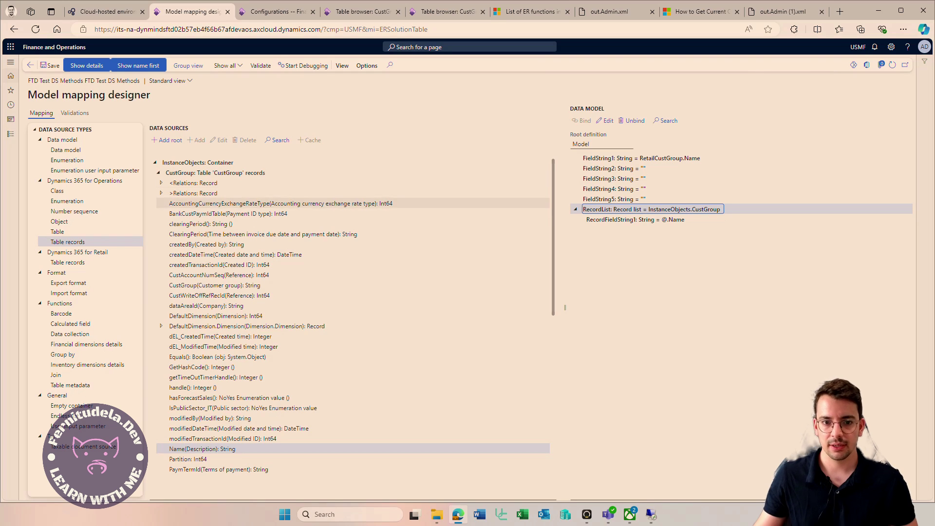
Step: Open the generated out.Admin (2).xml from the configurations page and compare its FieldString1 value with the RecordString entries
key("ctrl+Tab")
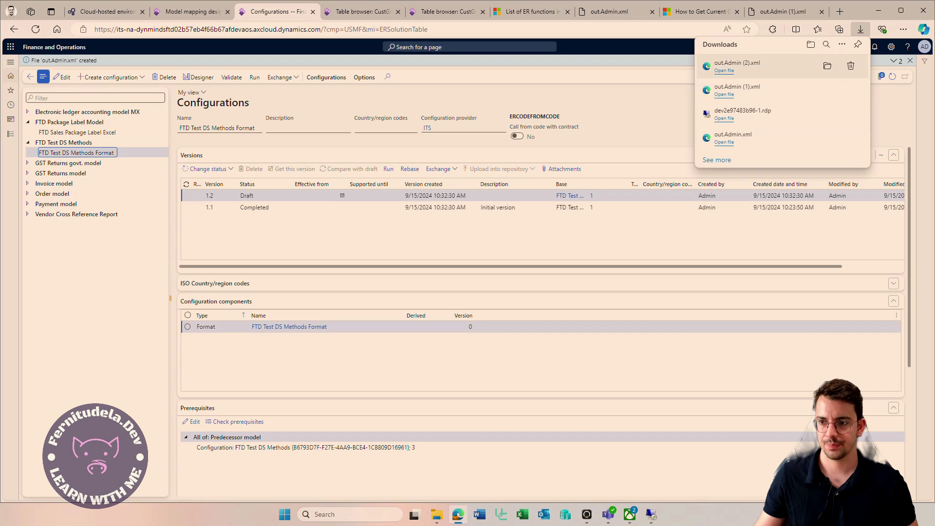
left_click(724, 71)
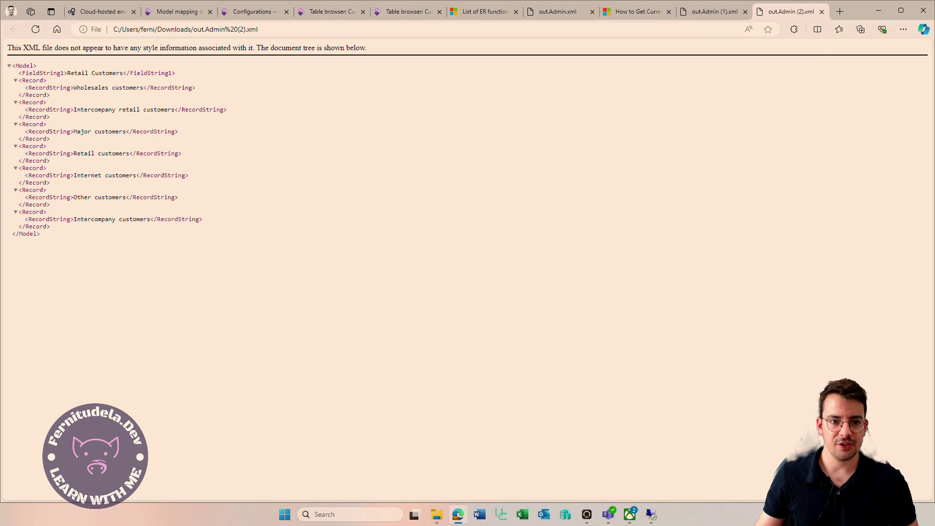
left_click_drag(175, 73, 12, 65)
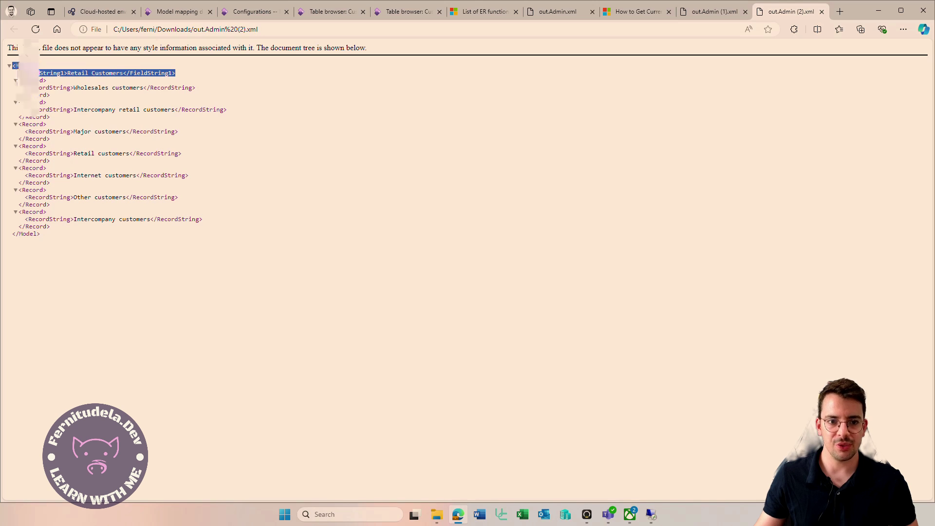
key("ctrl+c")
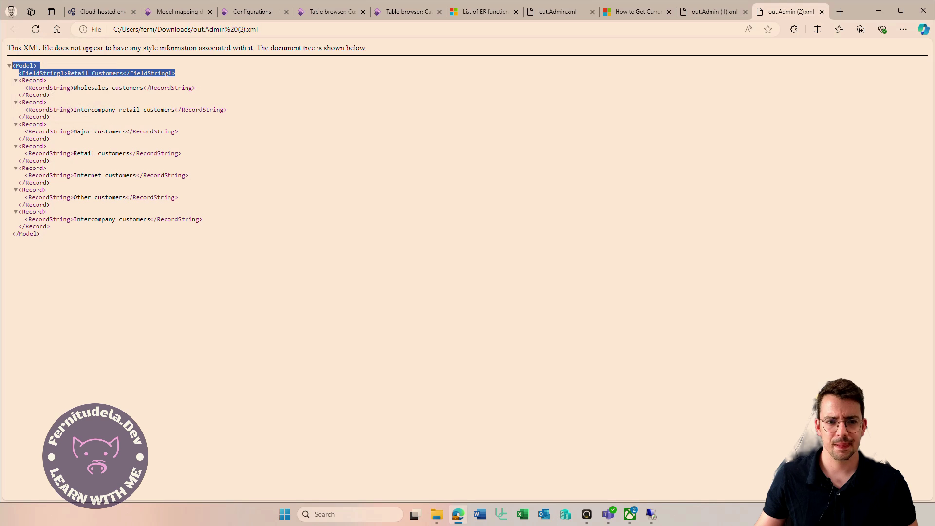
left_click_drag(25, 219, 229, 220)
left_click(228, 221)
mouse_move(50, 227)
left_mouse_down()
mouse_move(25, 219)
mouse_move(43, 102)
mouse_move(25, 87)
mouse_move(50, 96)
mouse_move(51, 227)
left_mouse_up()
left_click(119, 193)
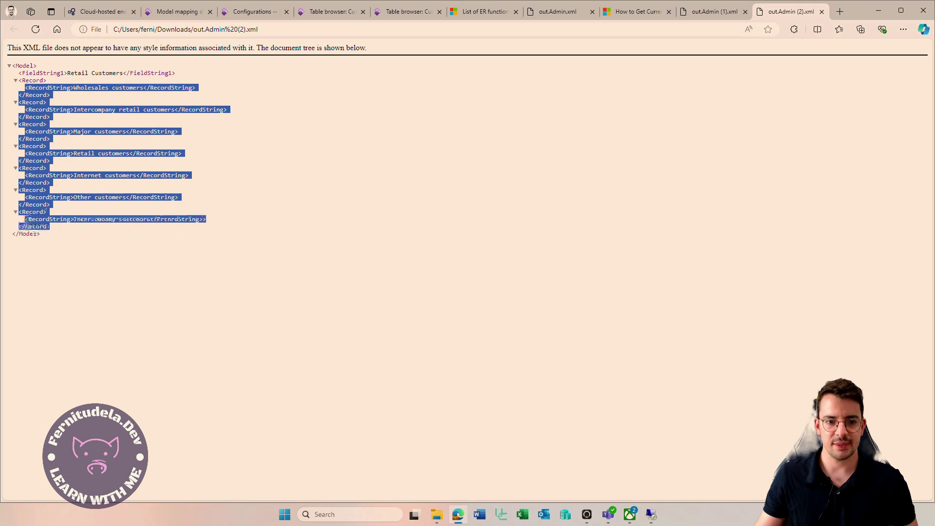
left_click(120, 195)
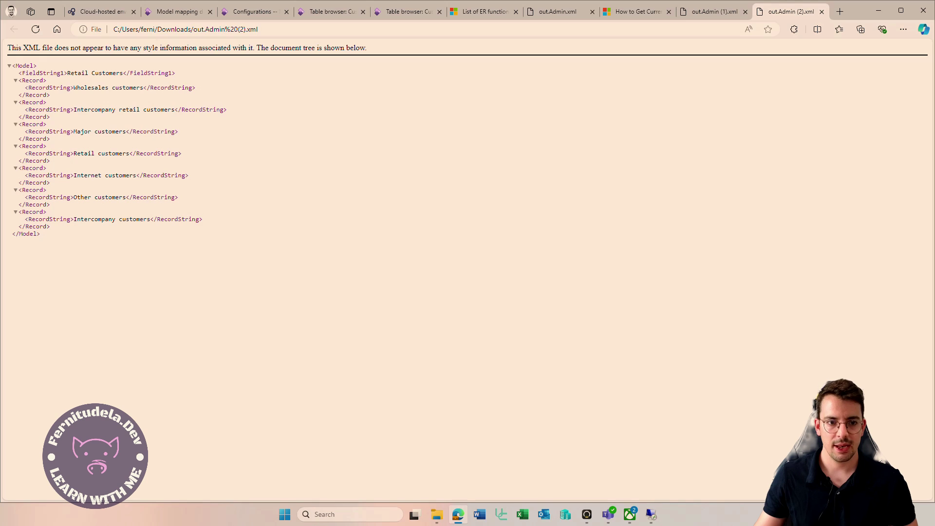
left_click_drag(64, 72, 123, 73)
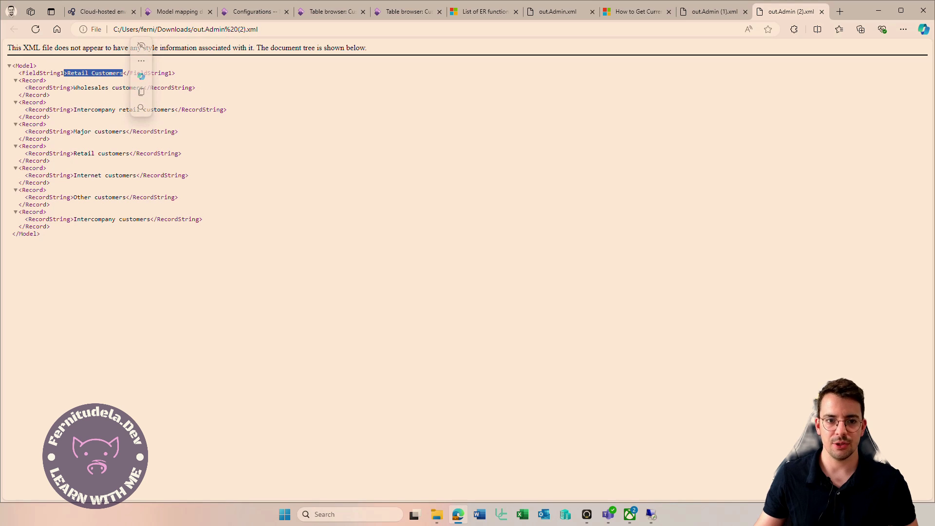
Step: Check the output against the records in the two CustGroup table browsers and return to the configurations
left_click(331, 11)
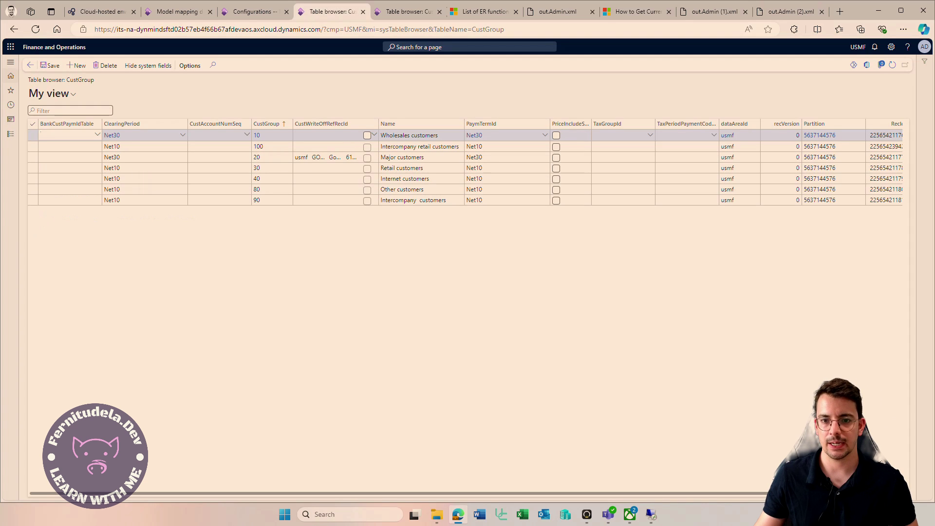
left_click(408, 11)
left_click(254, 11)
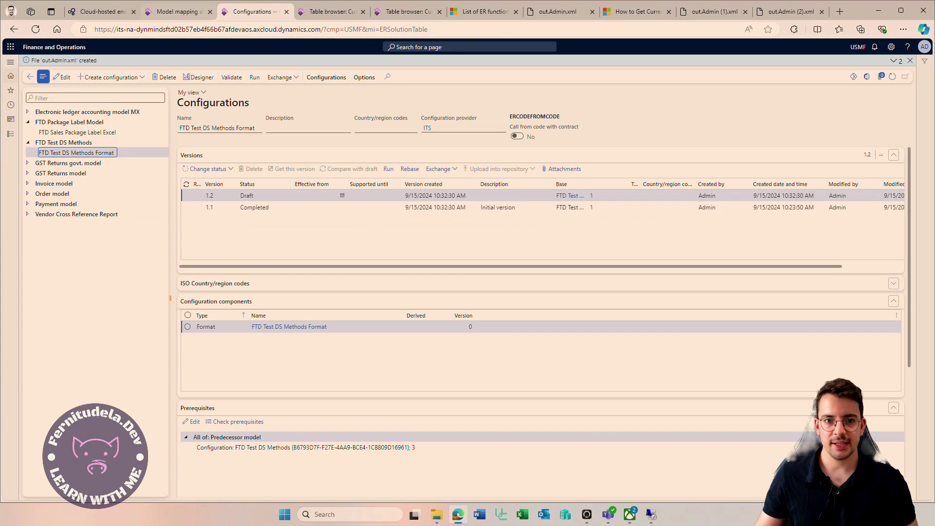
Step: Go back to the model mapping designer and collapse the InstanceObjects and StaticObjects containers
key("ctrl+Page_Up")
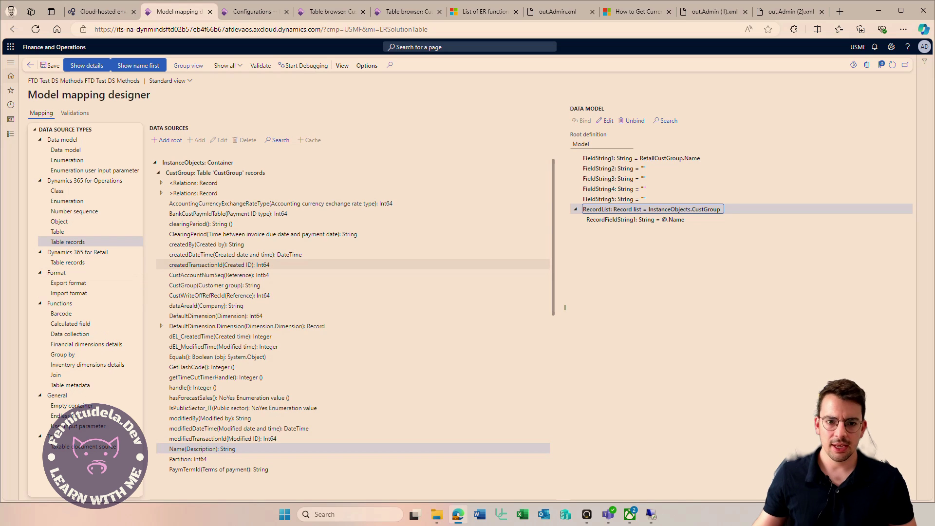
left_click(158, 173)
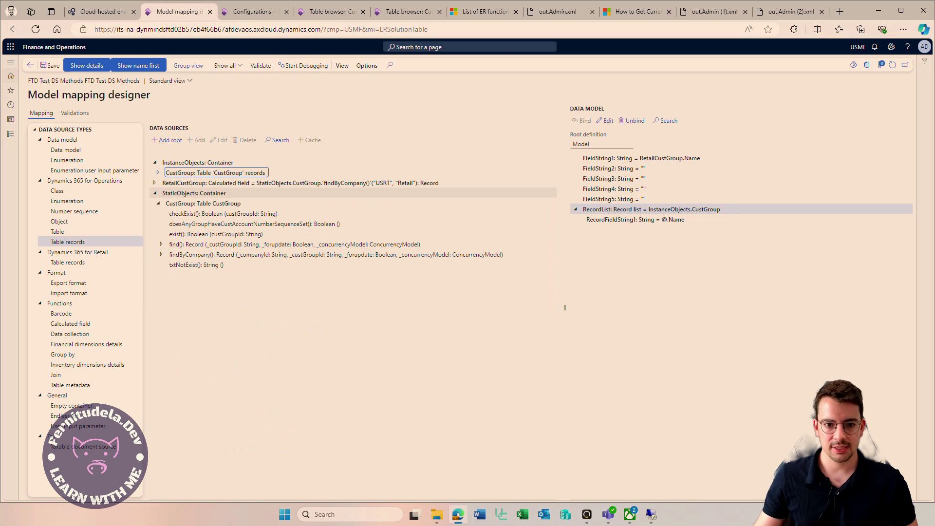
key("Left")
key("Up")
key("Up")
key("Up")
key("Left")
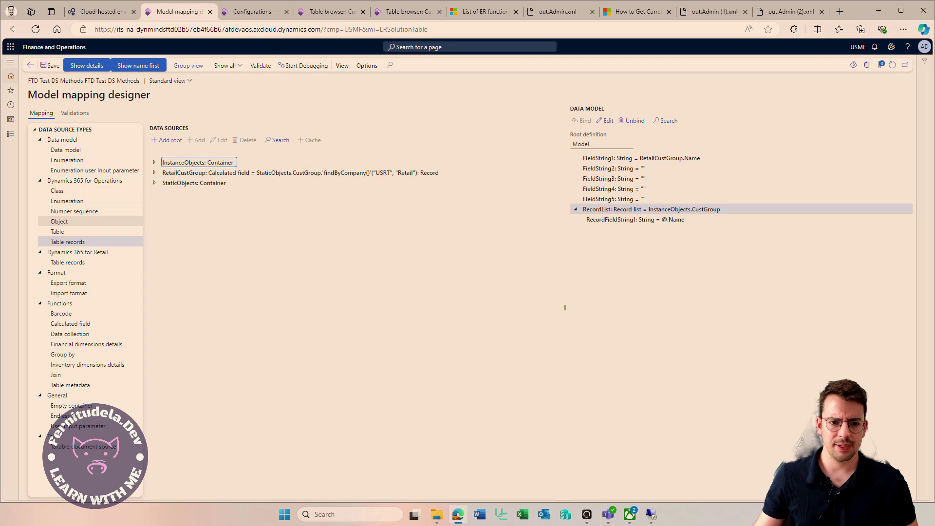
Step: Add a Class data source named Global under the StaticObjects container, using the Global class
left_click(57, 191)
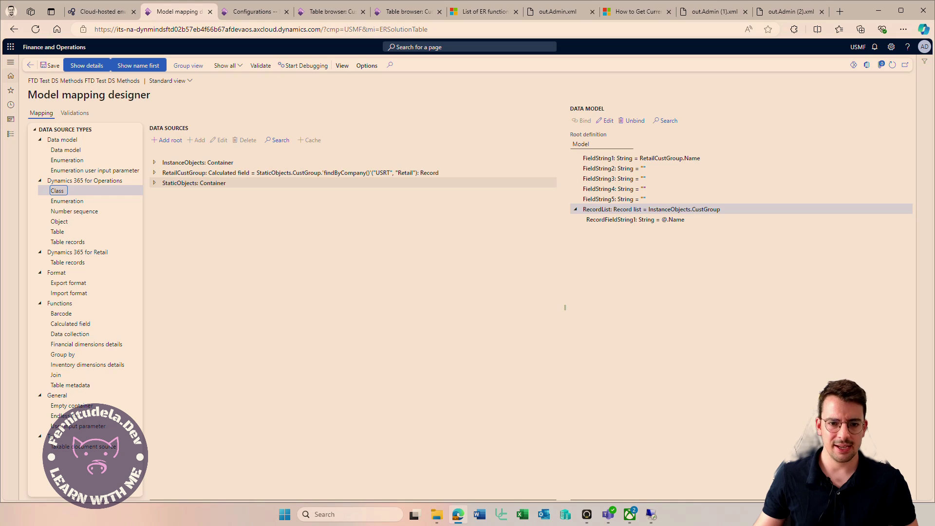
left_click(154, 182)
left_click(58, 190)
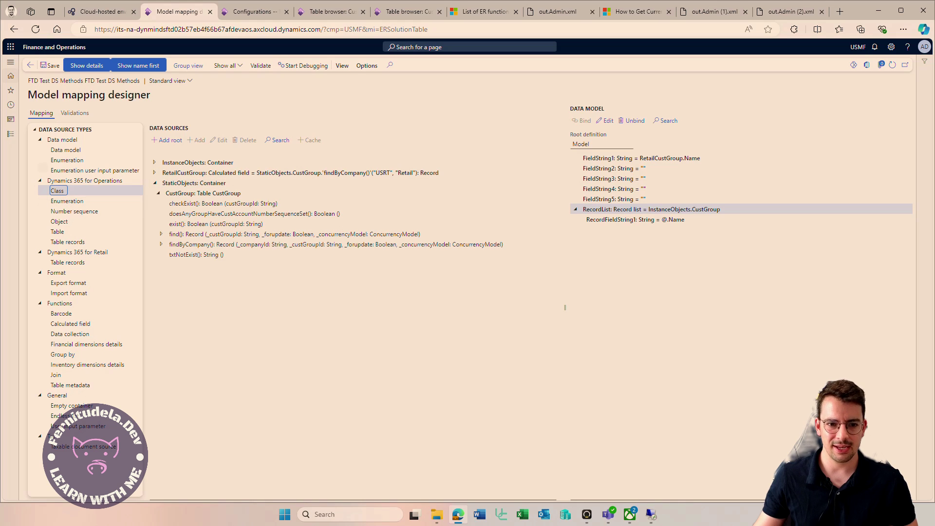
left_click(167, 140)
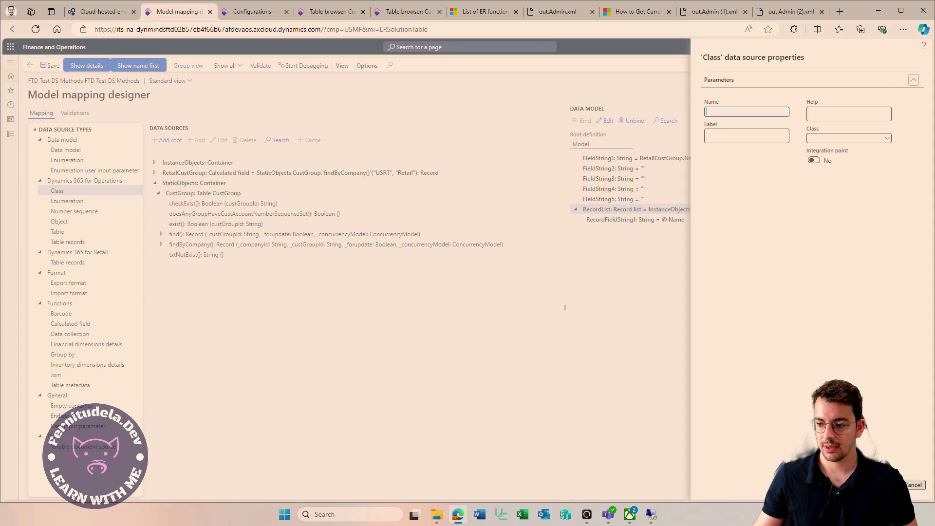
left_click(914, 485)
left_click(195, 183)
left_click(197, 140)
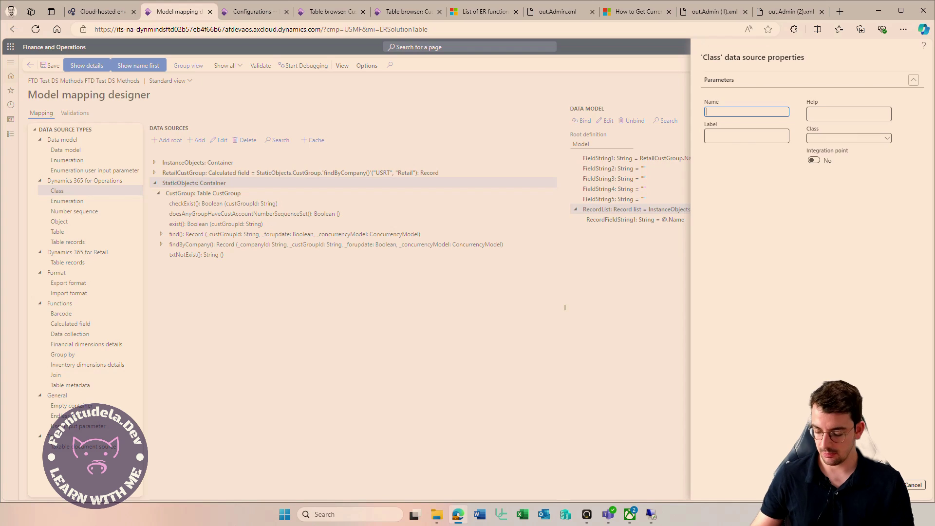
type("O")
key("BackSpace")
type("Global")
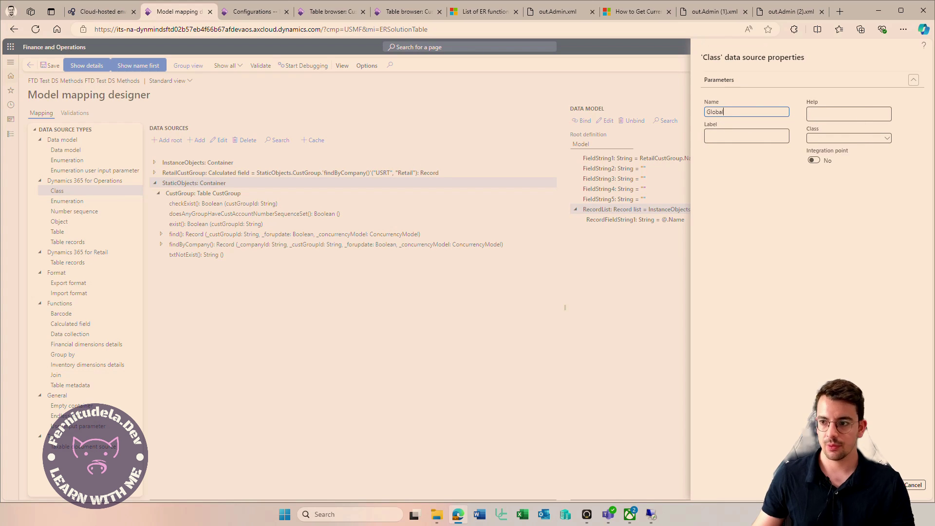
left_click(845, 139)
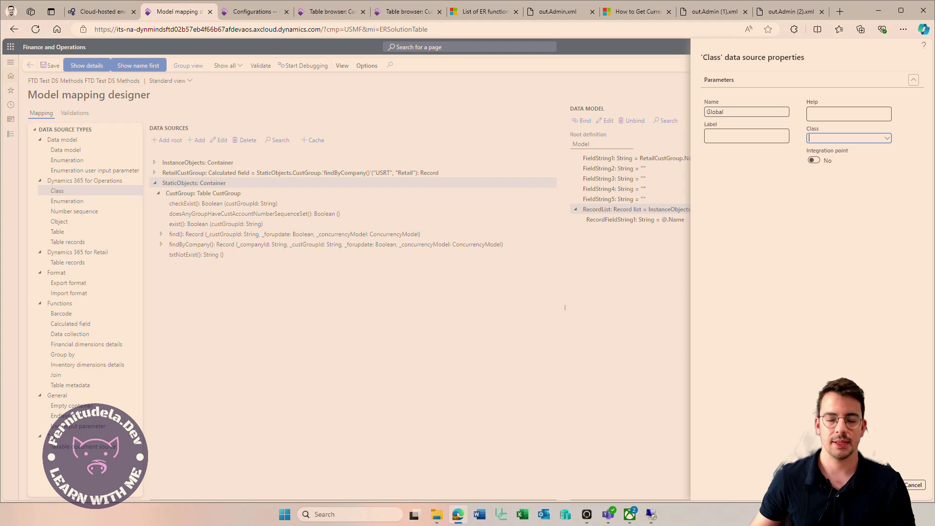
type("Global")
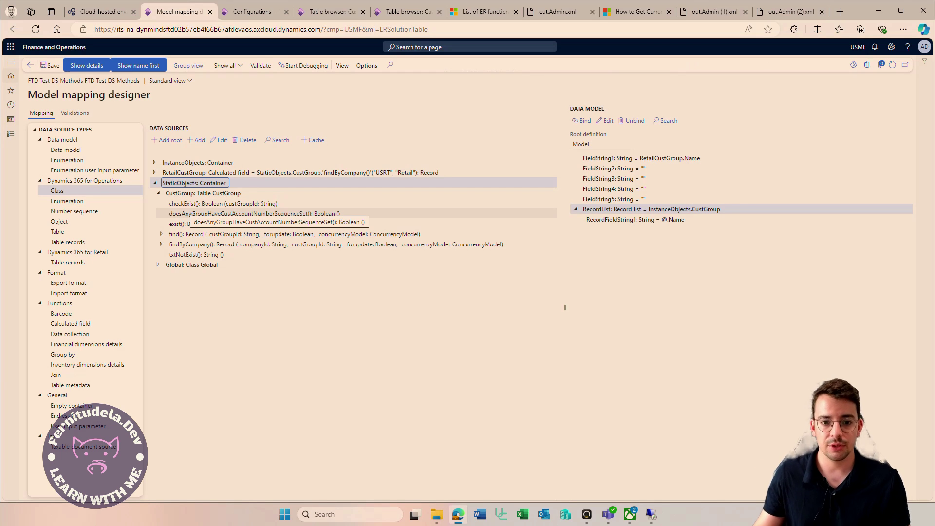
Step: Expand the Global class under StaticObjects and examine its static methods, picking out currentUserLanguage
left_click(158, 264)
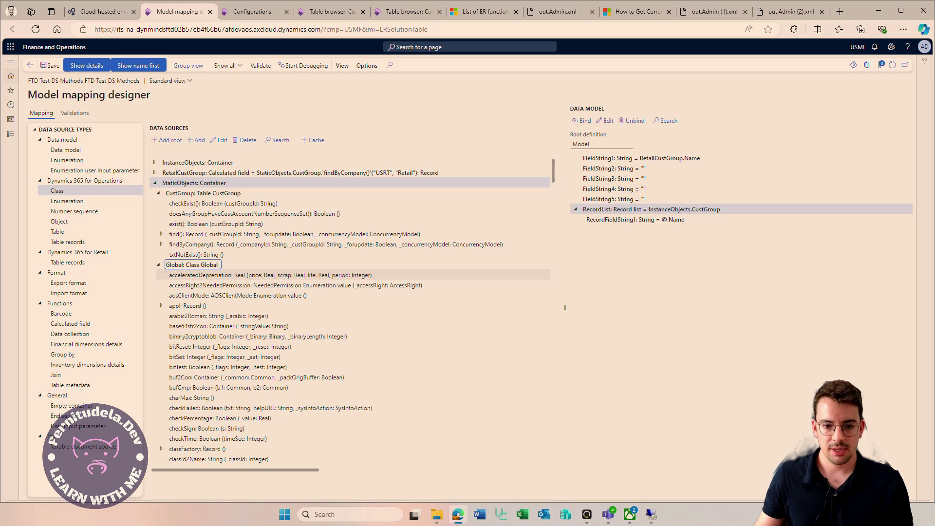
scroll(351, 300, "down", 2)
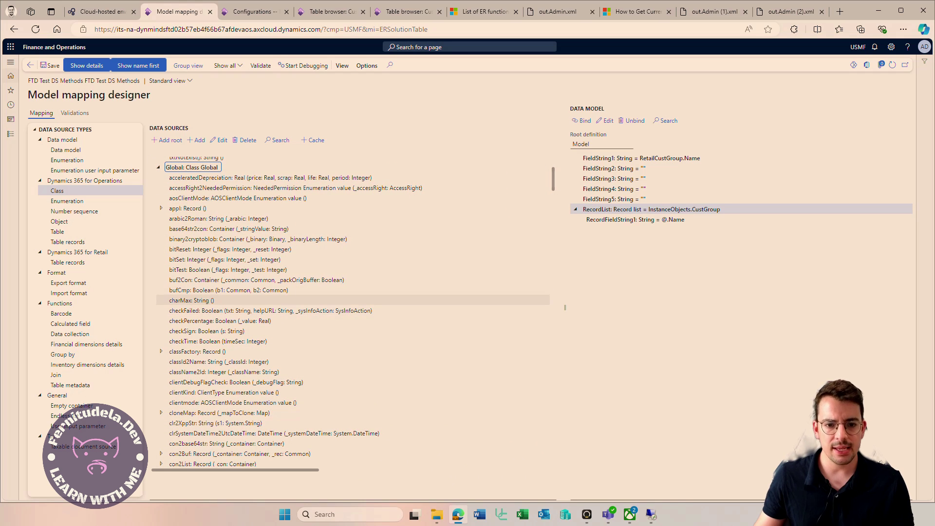
scroll(356, 258, "down", 3)
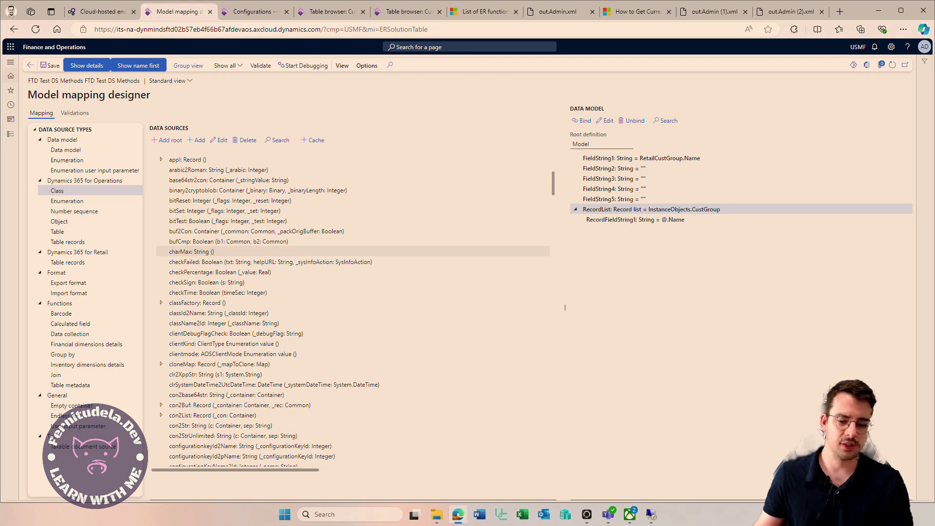
scroll(356, 258, "down", 2)
scroll(341, 289, "down", 3)
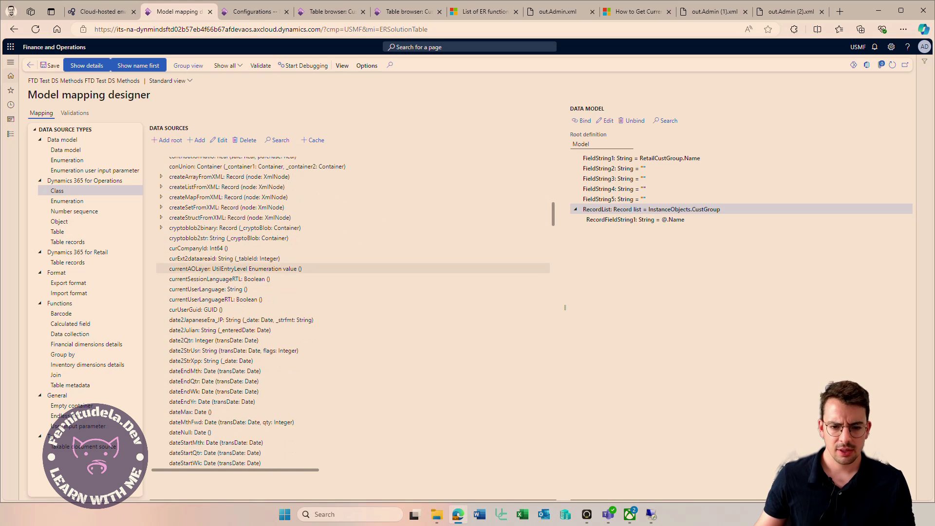
left_click(214, 290)
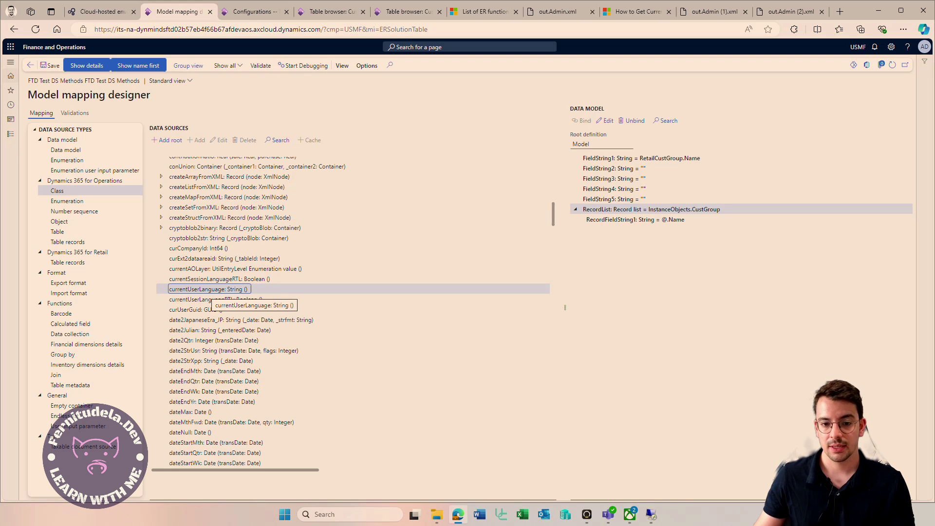
scroll(352, 312, "down", 4)
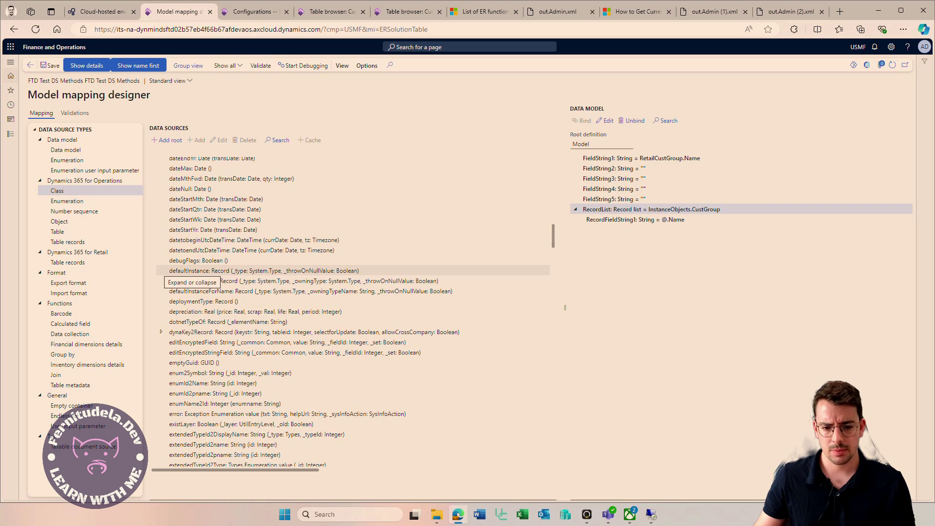
scroll(353, 273, "down", 3)
scroll(352, 273, "up", 20)
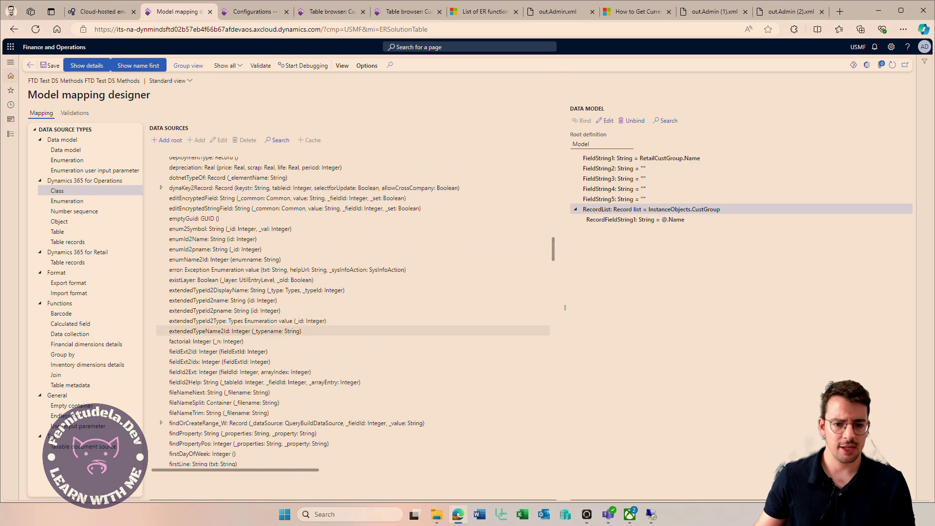
Step: Collapse the Global and CustGroup data sources, and compare the Table and Object data source types
left_click(158, 264)
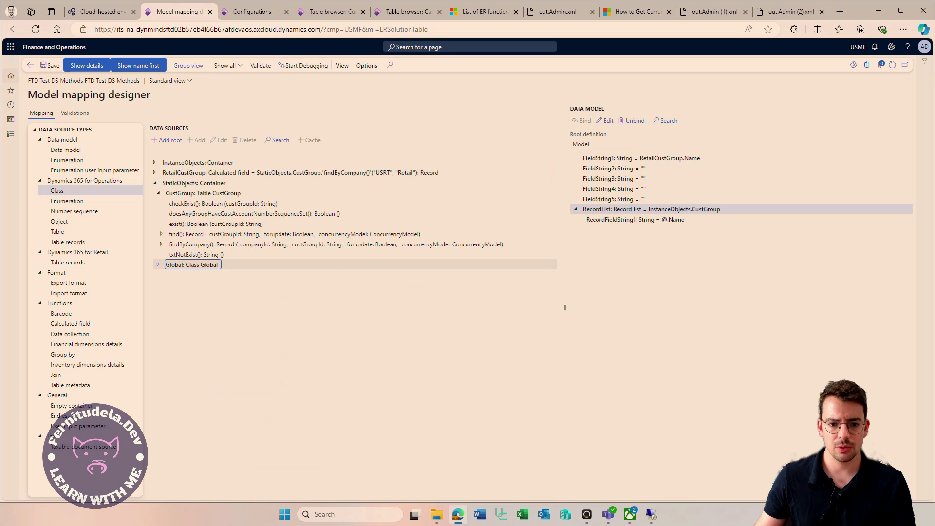
left_click(157, 194)
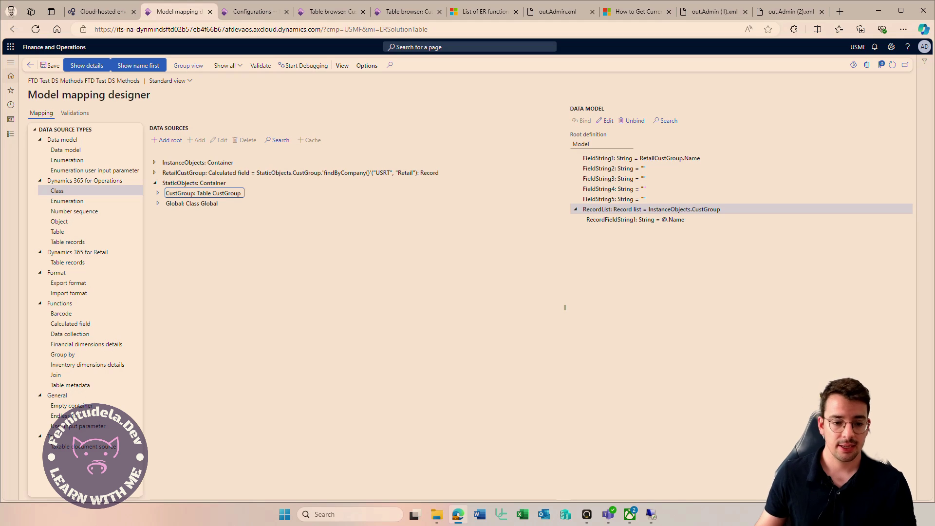
left_click(57, 232)
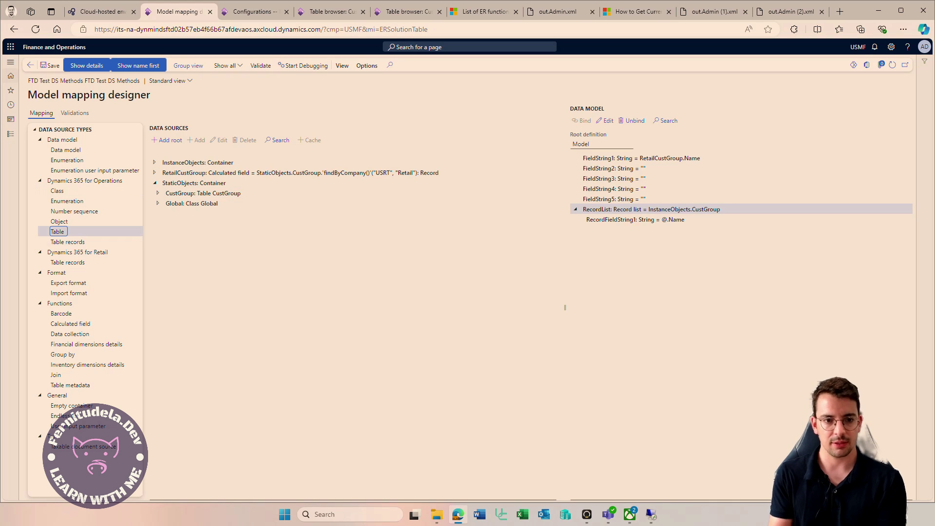
left_click(194, 183)
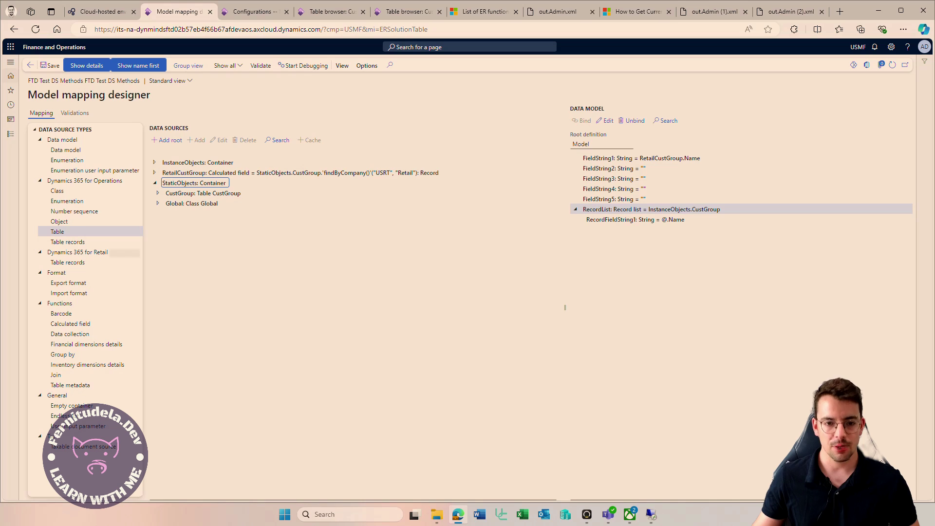
left_click(60, 222)
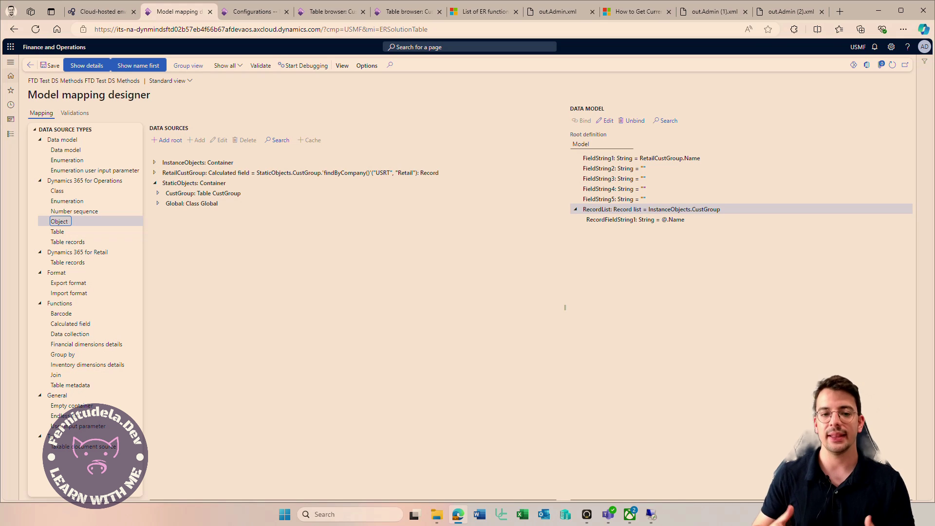
Step: Go to the configurations, expand Invoice model with its Sales invoice (Excel) branch, and select Invoice model mapping
left_click(255, 12)
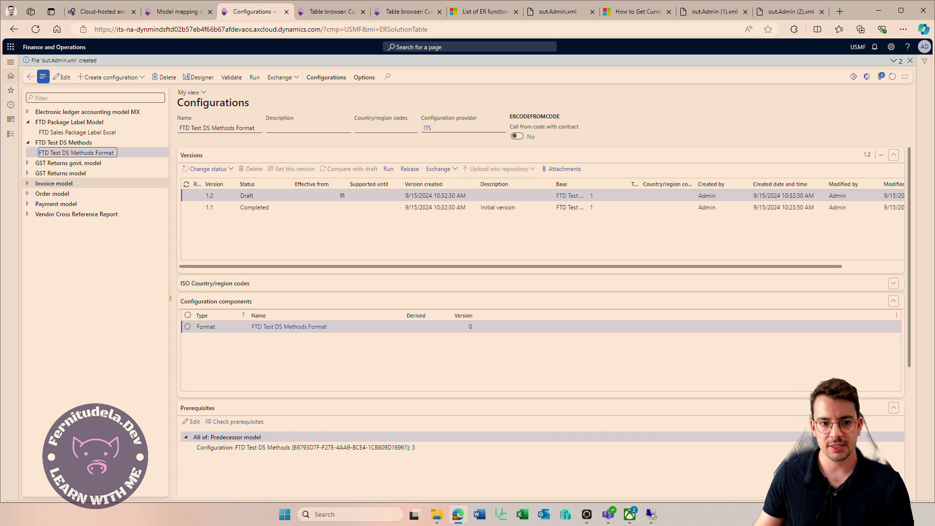
left_click(28, 184)
left_click(31, 214)
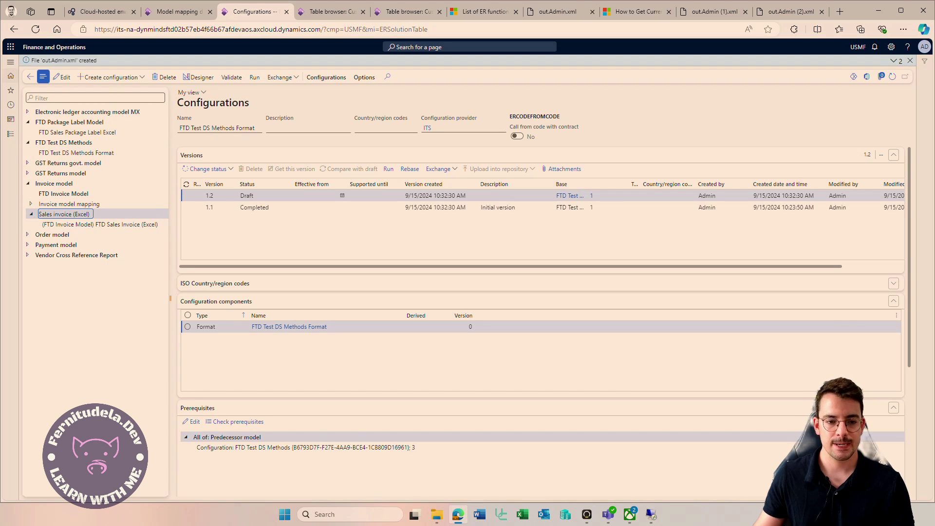
left_click(31, 204)
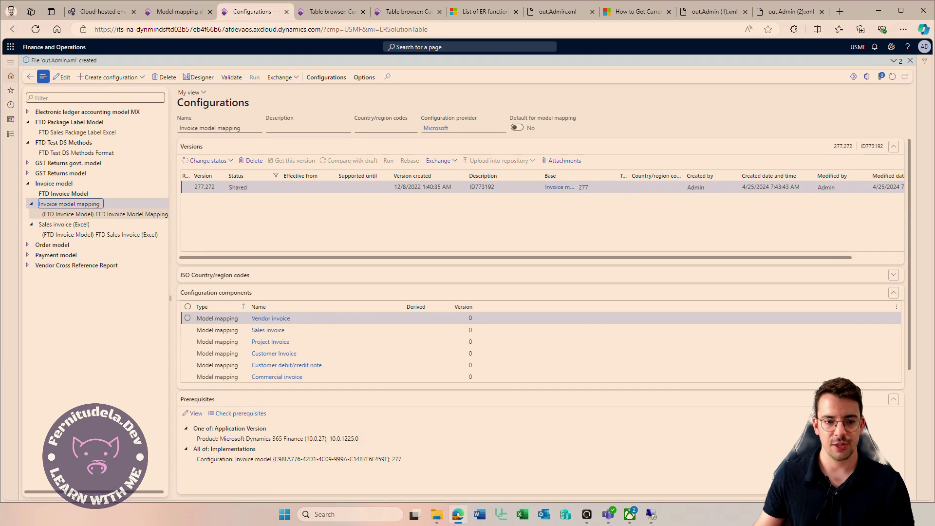
Step: Open the SalesInvoice definition of the Invoice model mapping in the model mapping designer
left_click(199, 77)
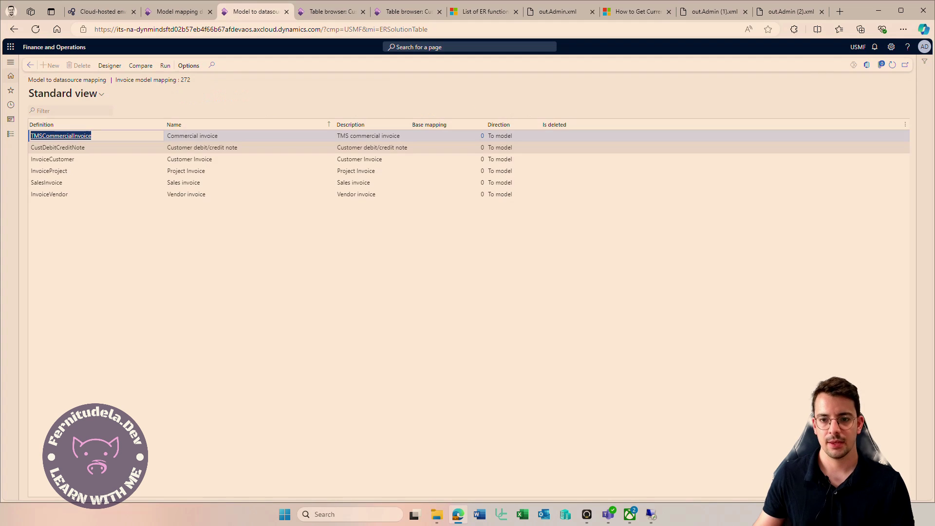
left_click(93, 182)
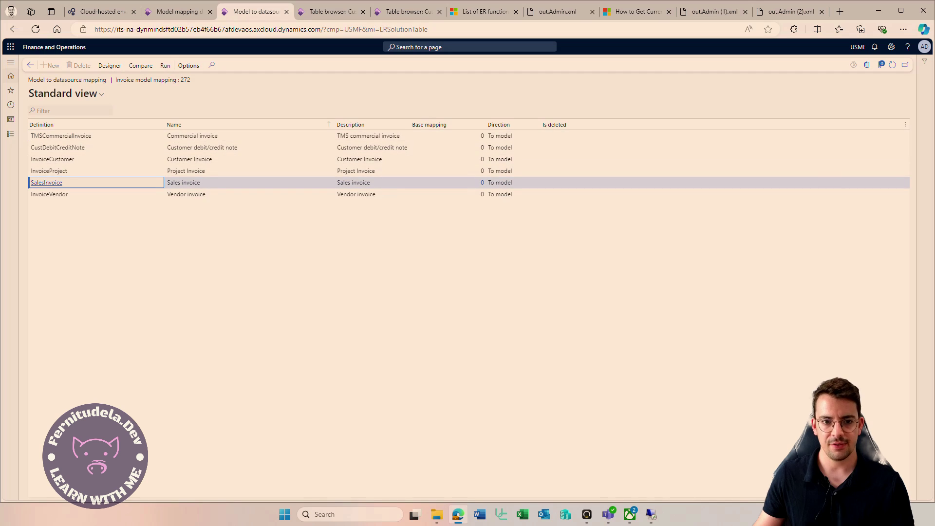
left_click(109, 65)
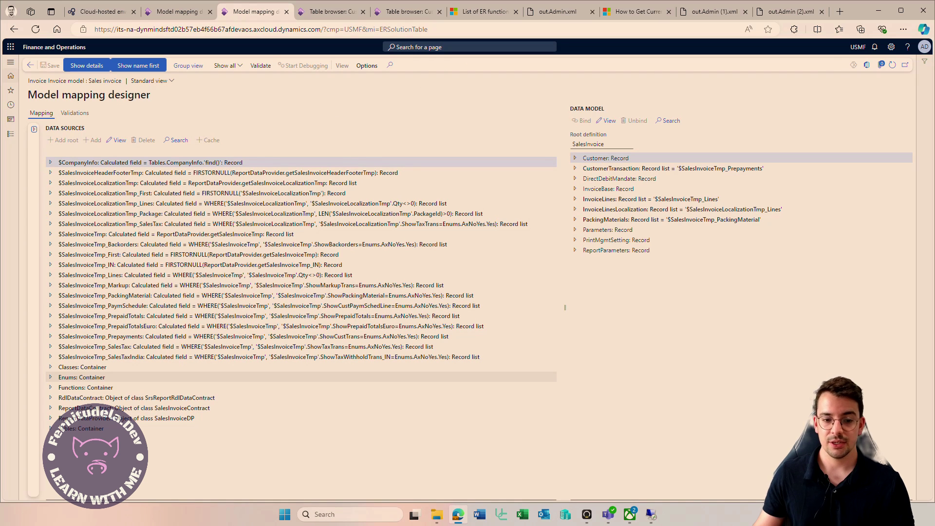
Step: Highlight the SalesInvoiceDP class text of ReportDataProvider and expand that data source to examine its methods
left_click(159, 398)
left_click(166, 418)
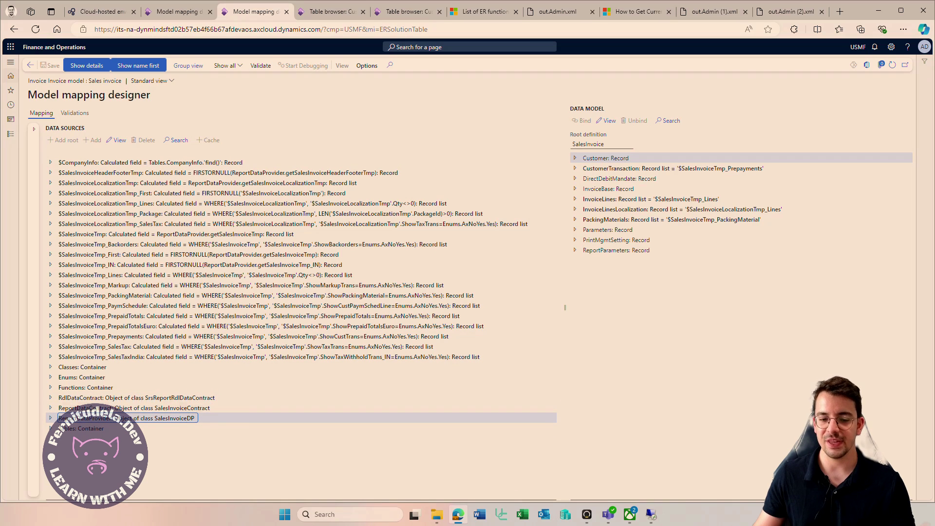
left_click_drag(114, 418, 195, 417)
key("ctrl+c")
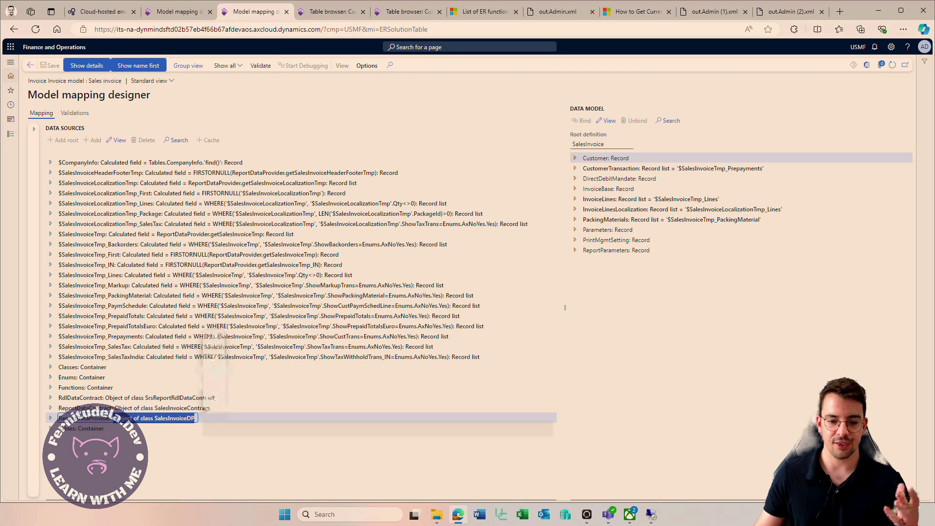
scroll(203, 372, "down", 3)
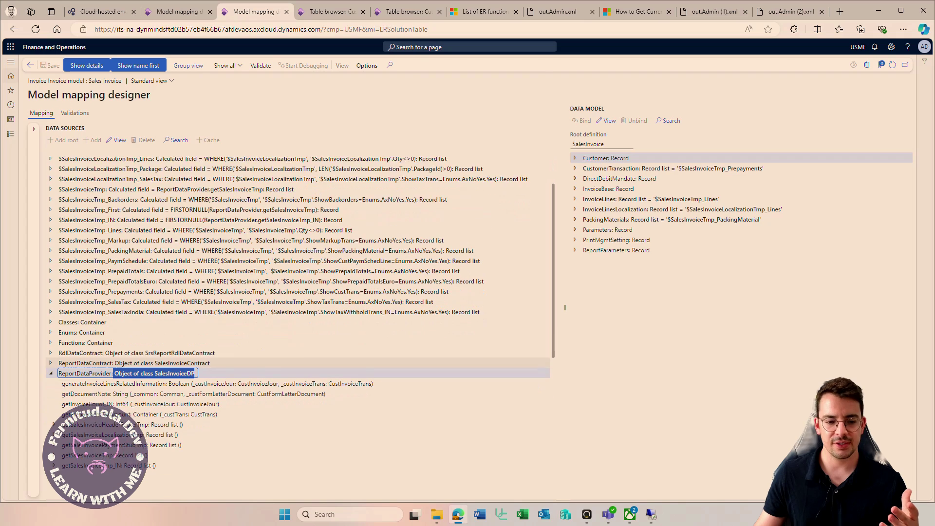
scroll(147, 336, "down", 1)
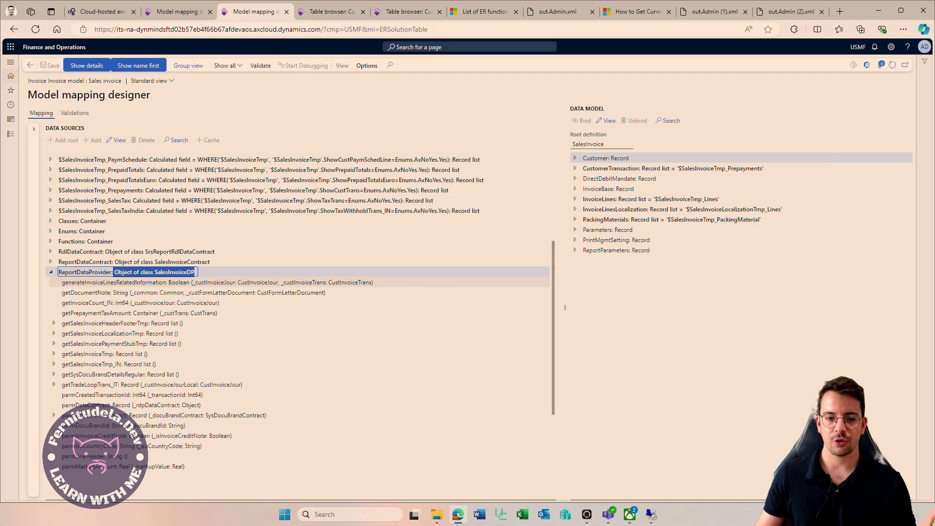
scroll(195, 317, "down", 3)
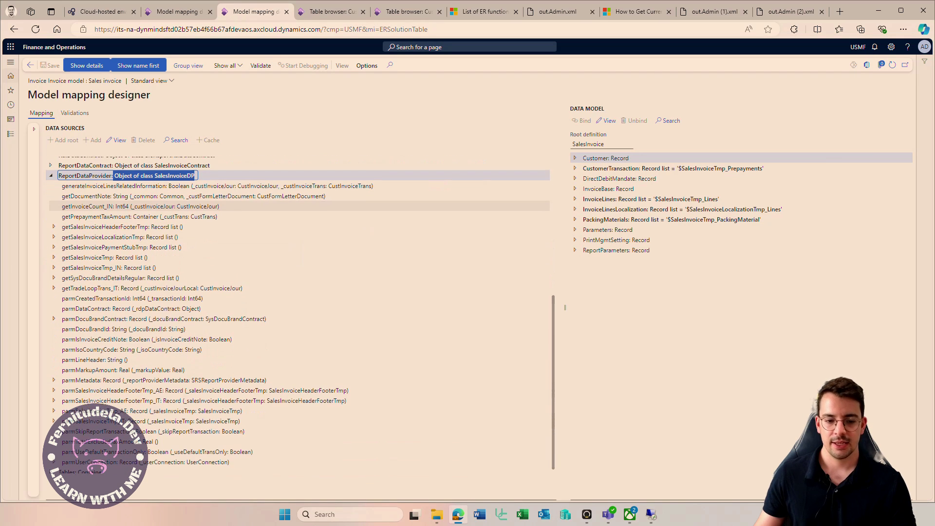
Step: Review the ReportDataProvider methods alongside the $SalesInvoice calculated fields and collapse ReportDataProvider
scroll(195, 316, "up", 1)
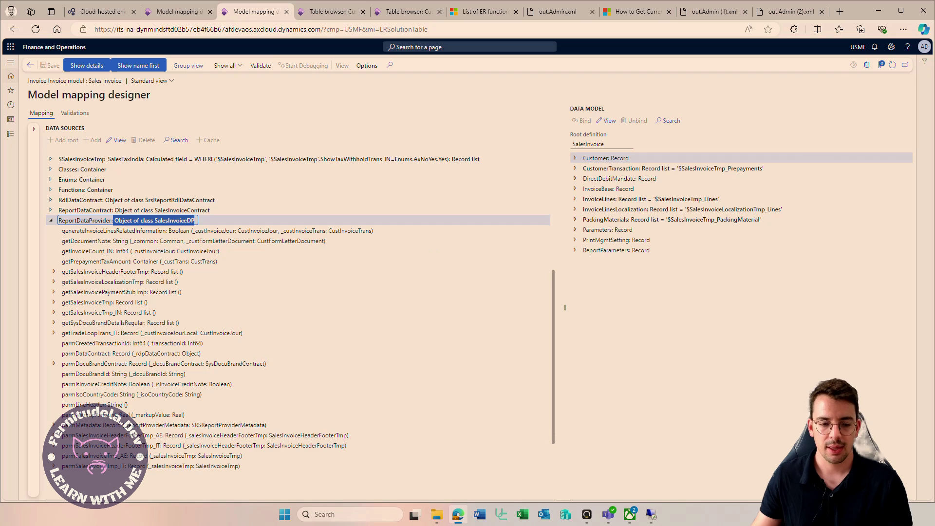
scroll(122, 230, "up", 1)
scroll(122, 230, "down", 1)
scroll(298, 230, "up", 1)
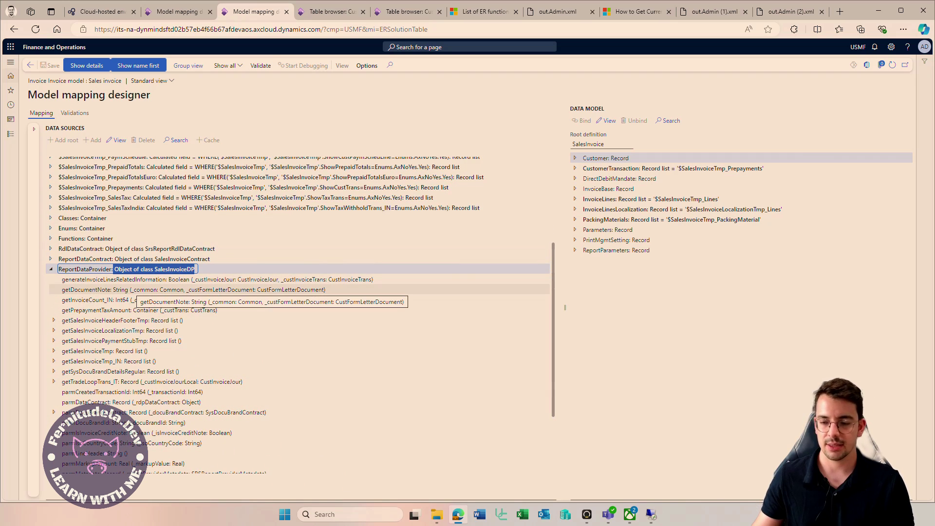
scroll(298, 314, "up", 3)
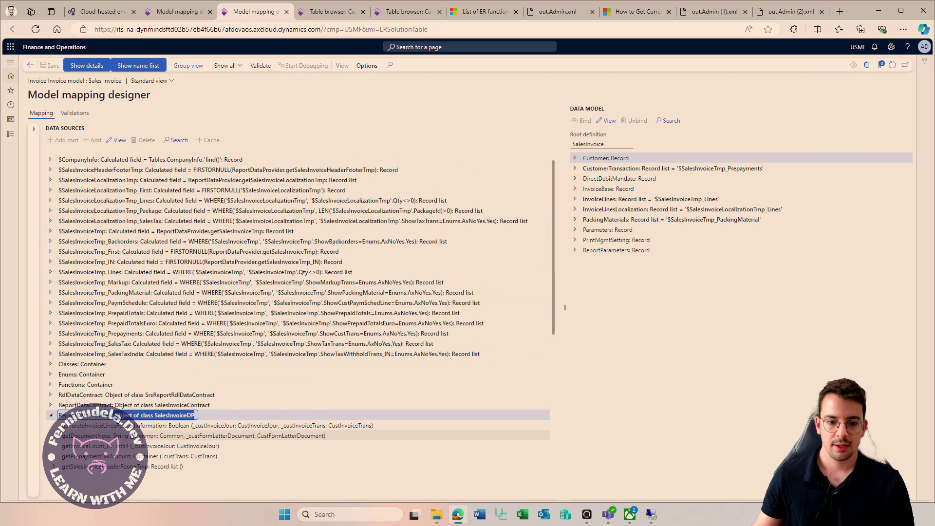
scroll(298, 314, "down", 2)
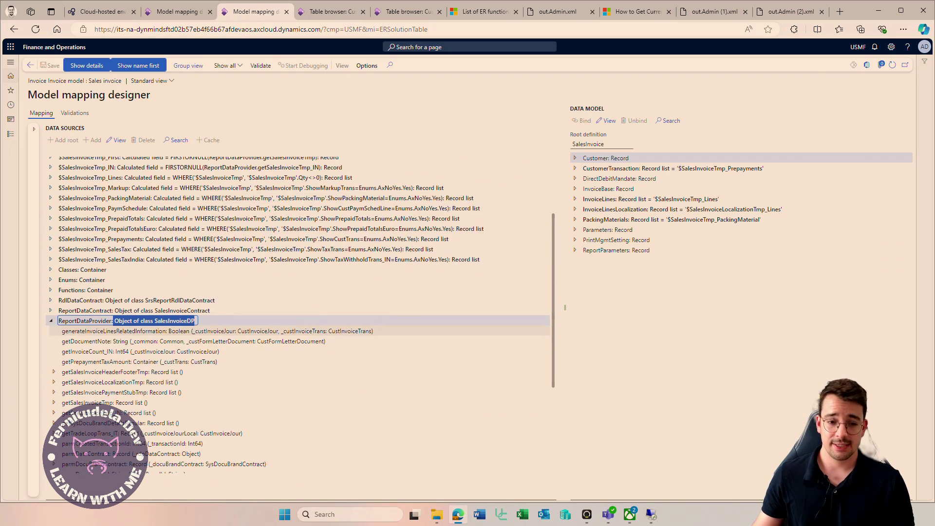
left_click(50, 321)
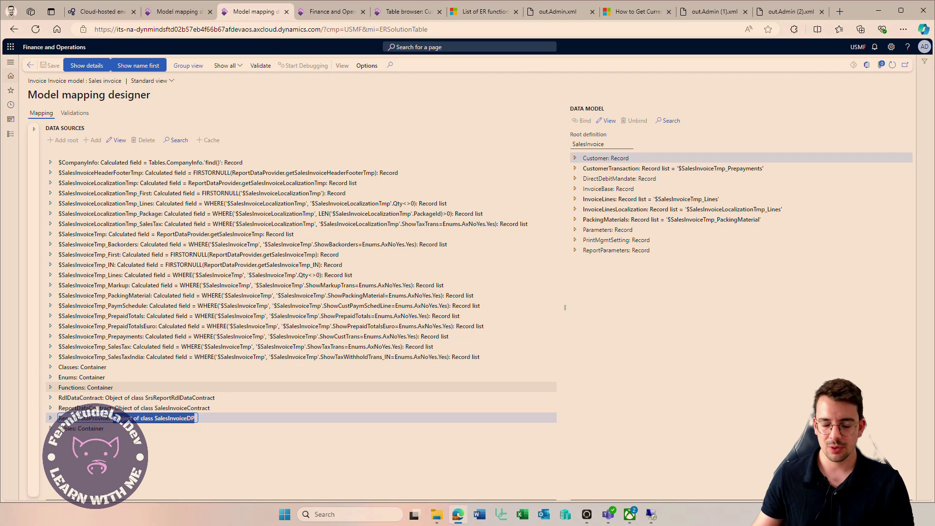
Step: Return to the FTD Test DS Methods mapping and go through the Table, Class, Object and Table records data source types
key("ctrl+shift+Tab")
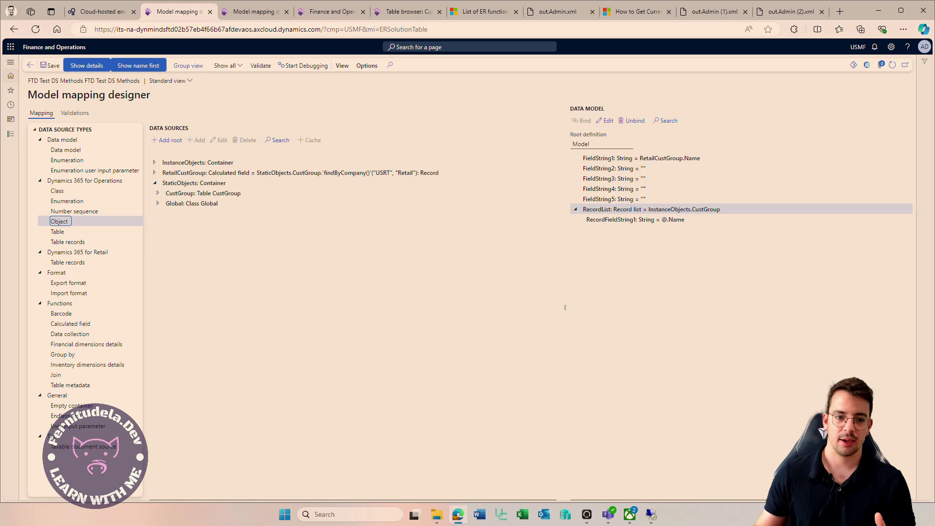
left_click(58, 232)
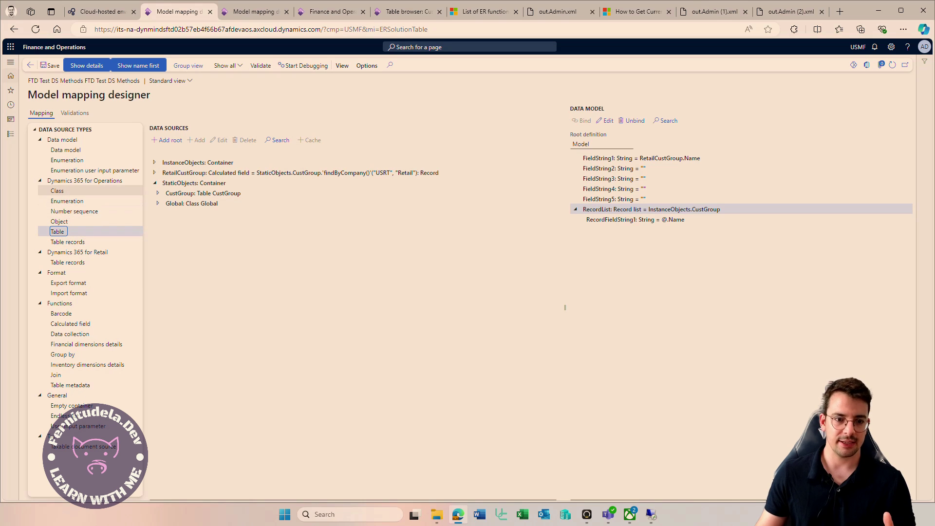
left_click(57, 191)
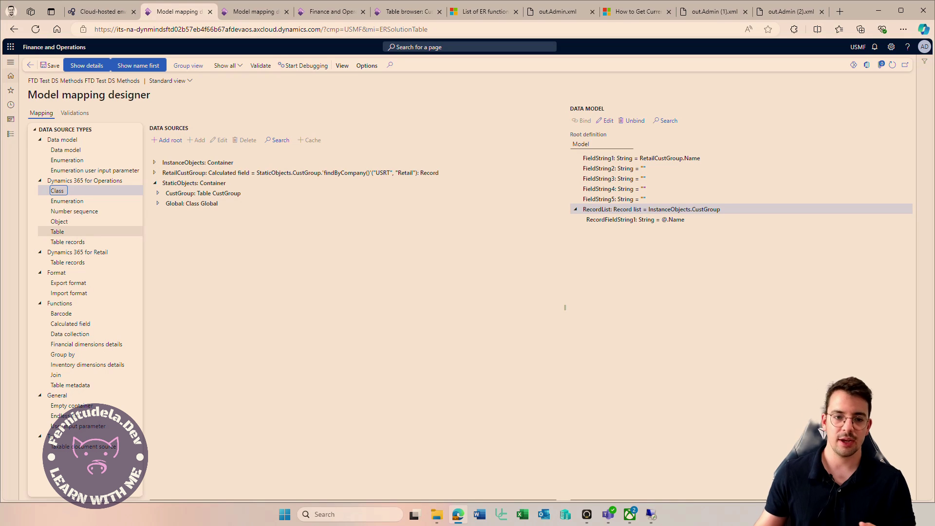
left_click(59, 222)
left_click(68, 242)
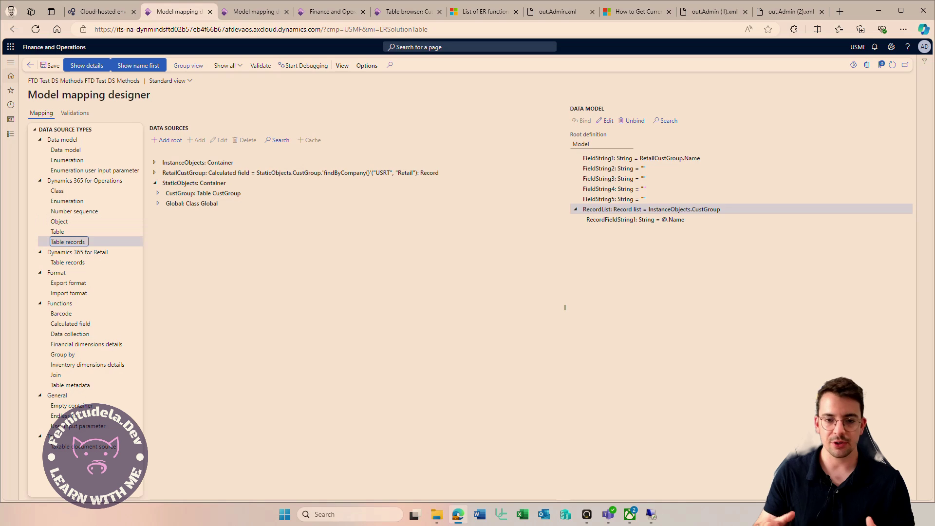